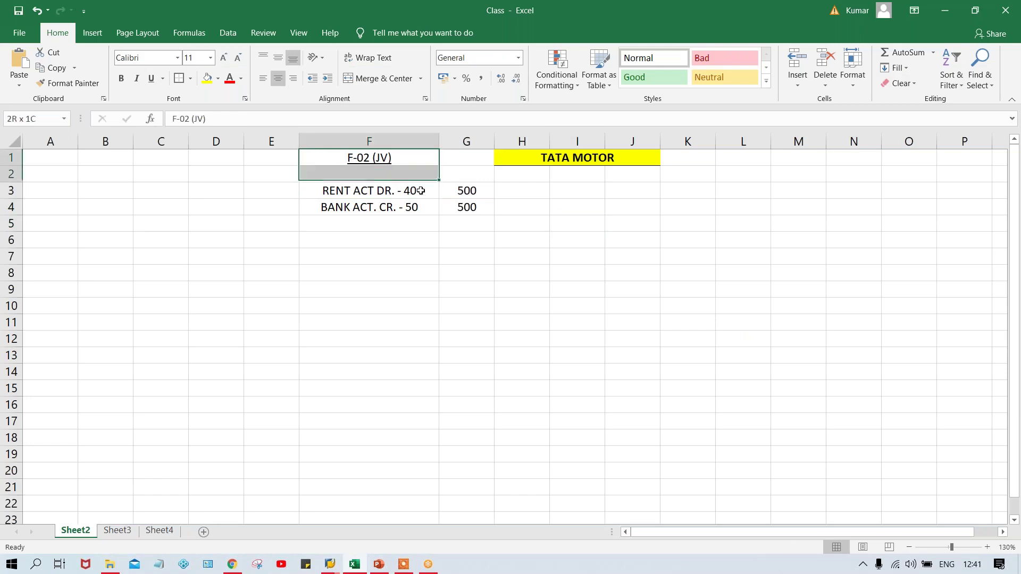
Set the amounts for both the rent debit entry and the bank credit entry to 600
{"action": "left_click", "coordinate": [461, 330]}
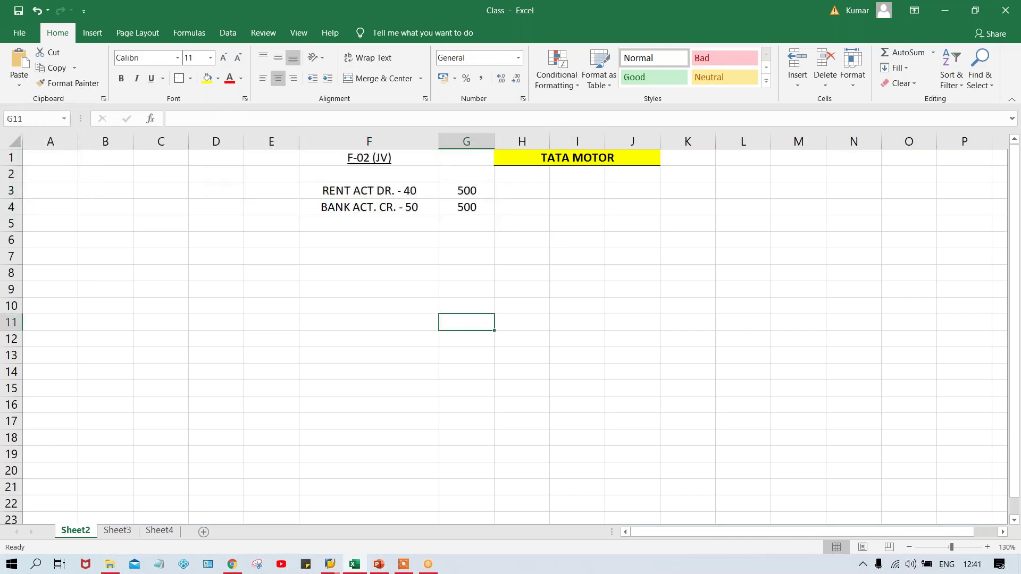
{"action": "left_click", "coordinate": [464, 189]}
{"action": "type", "text": "600"}
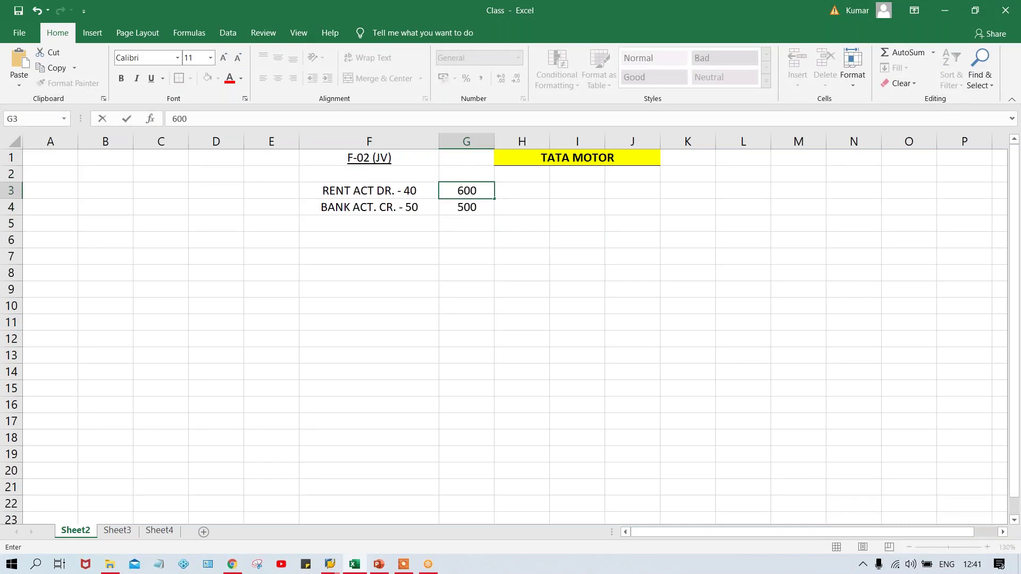
{"action": "key", "text": "Return"}
{"action": "type", "text": "600"}
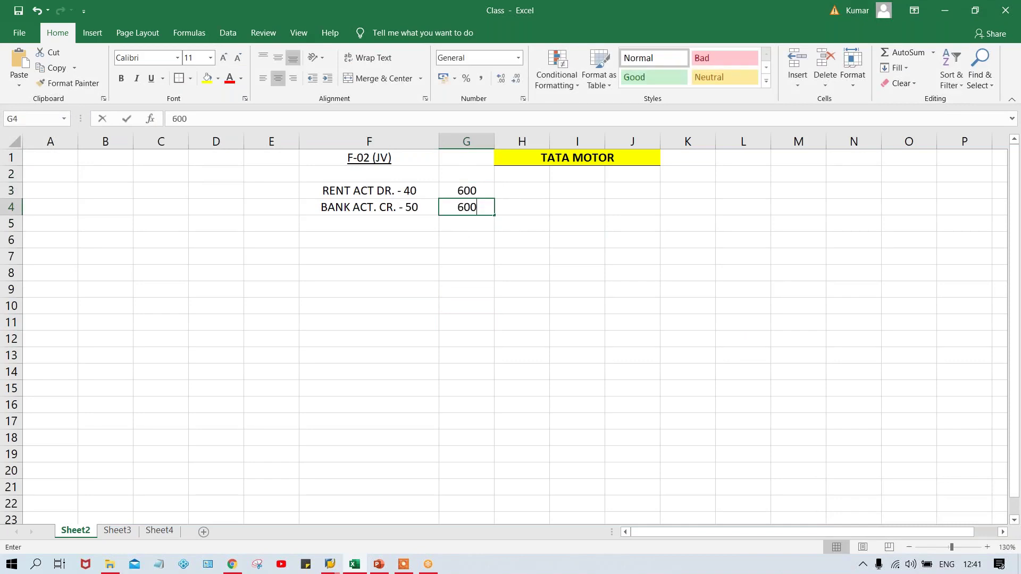
{"action": "key", "text": "Return"}
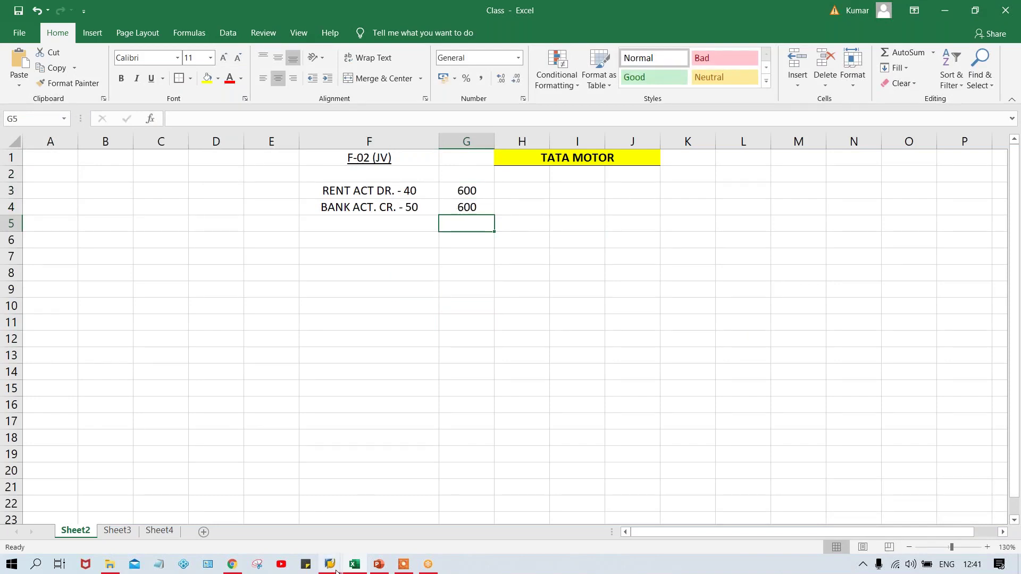
Switch to SAP, start transaction FB50 and enter 11.08.2020 as the document date
{"action": "mouse_move", "coordinate": [331, 566]}
{"action": "left_click", "coordinate": [326, 532]}
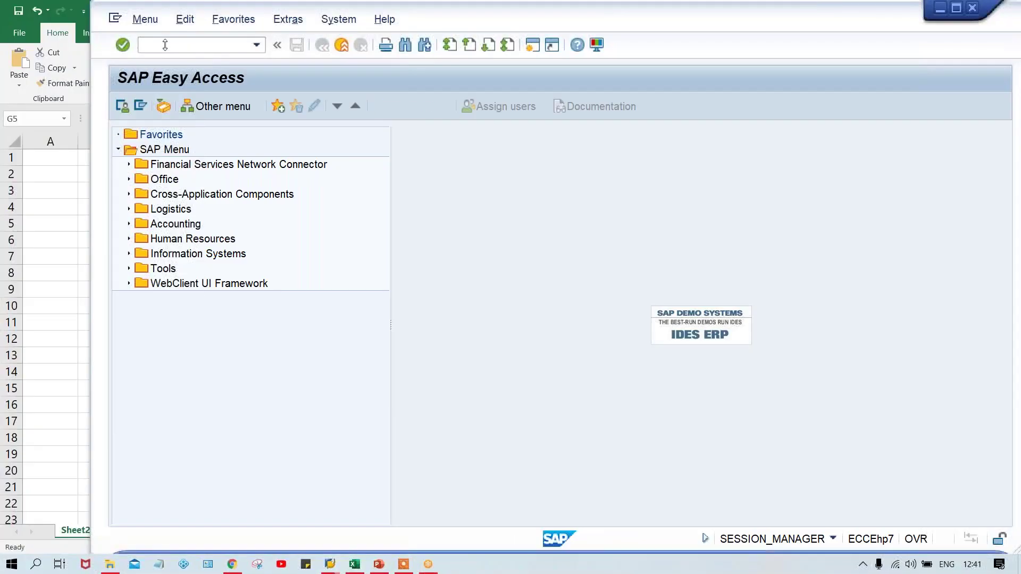
{"action": "type", "text": "F"}
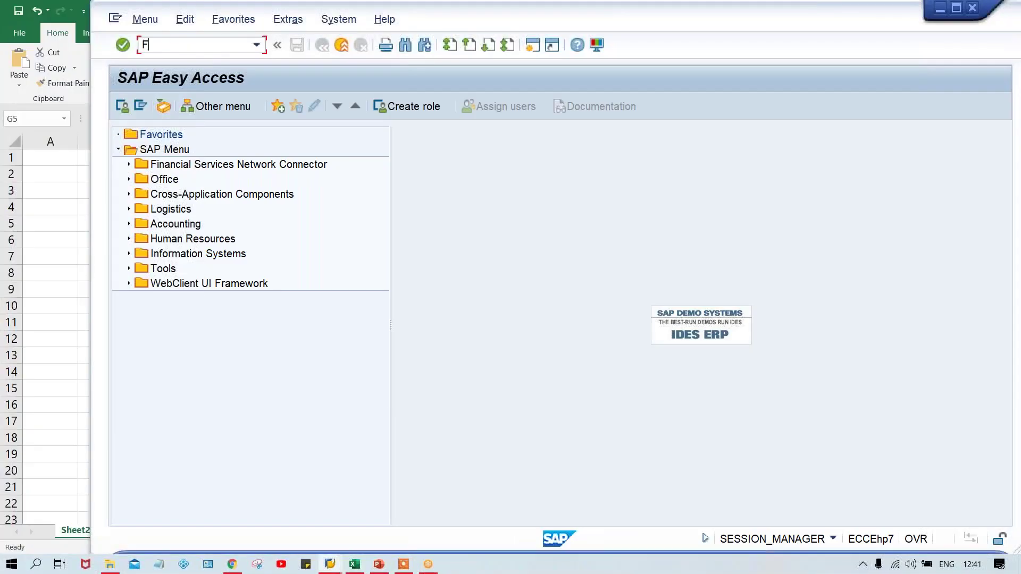
{"action": "type", "text": "B50"}
{"action": "key", "text": "Return"}
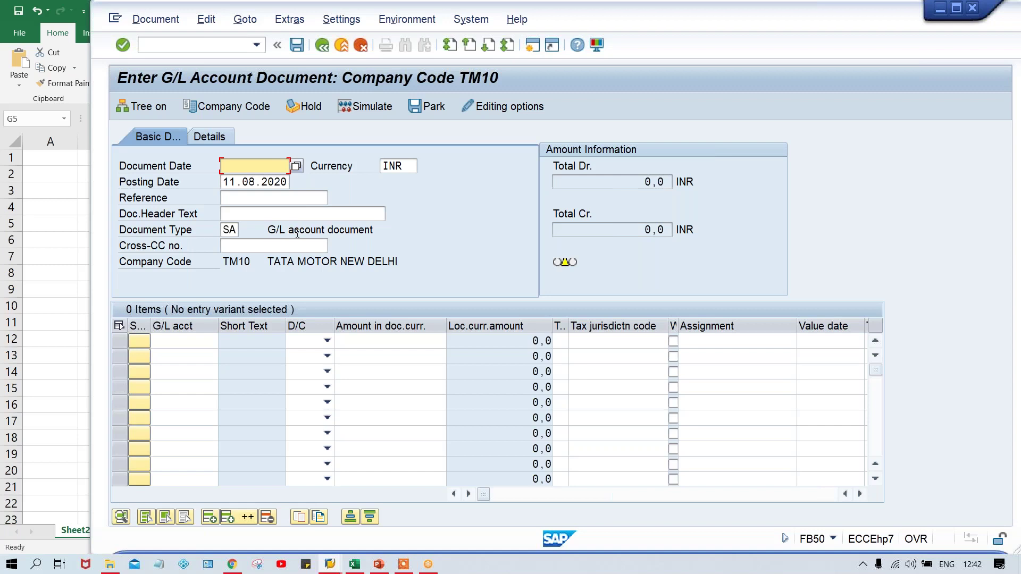
{"action": "type", "text": "11.08.2020"}
{"action": "left_click", "coordinate": [231, 230]}
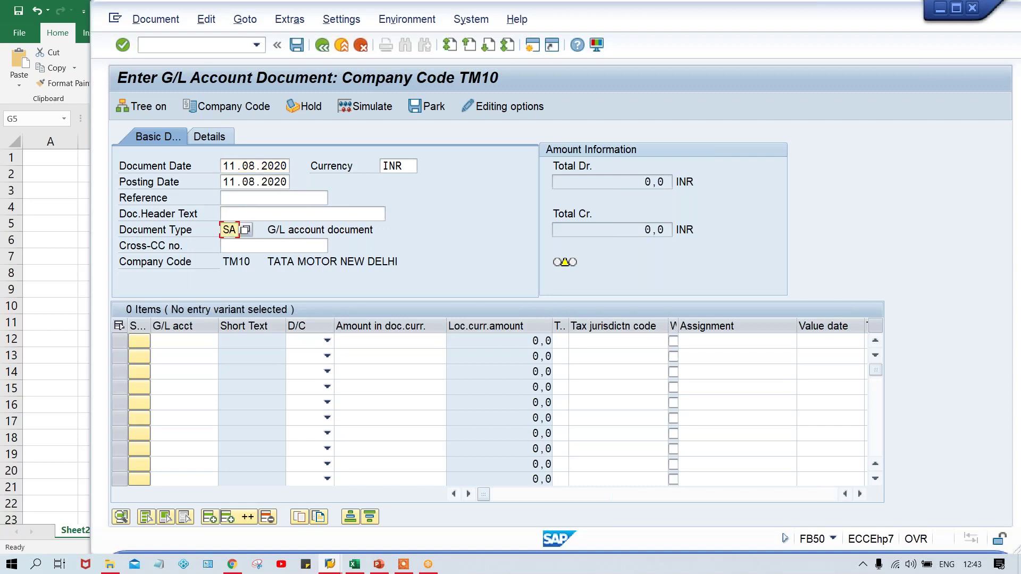
Set the document type option in the accounting editing options to Display with short name, save, and return to the document entry
{"action": "left_click", "coordinate": [496, 107]}
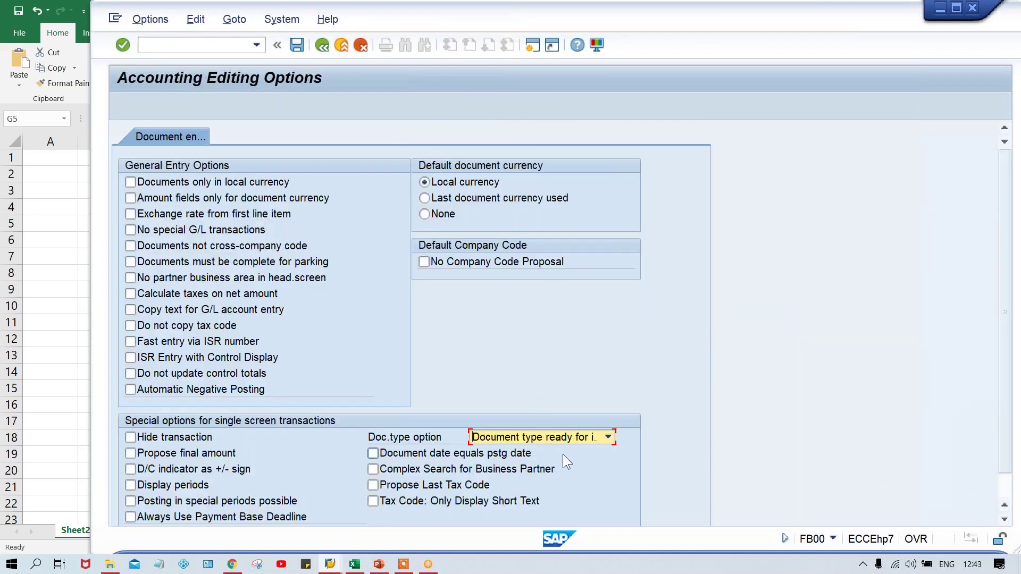
{"action": "left_click", "coordinate": [543, 443]}
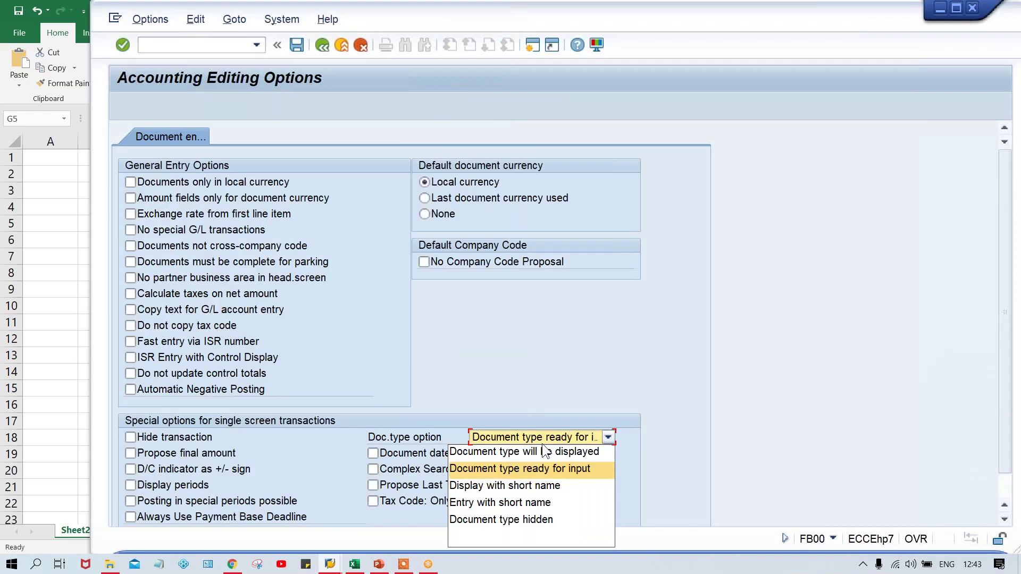
{"action": "left_click", "coordinate": [537, 519]}
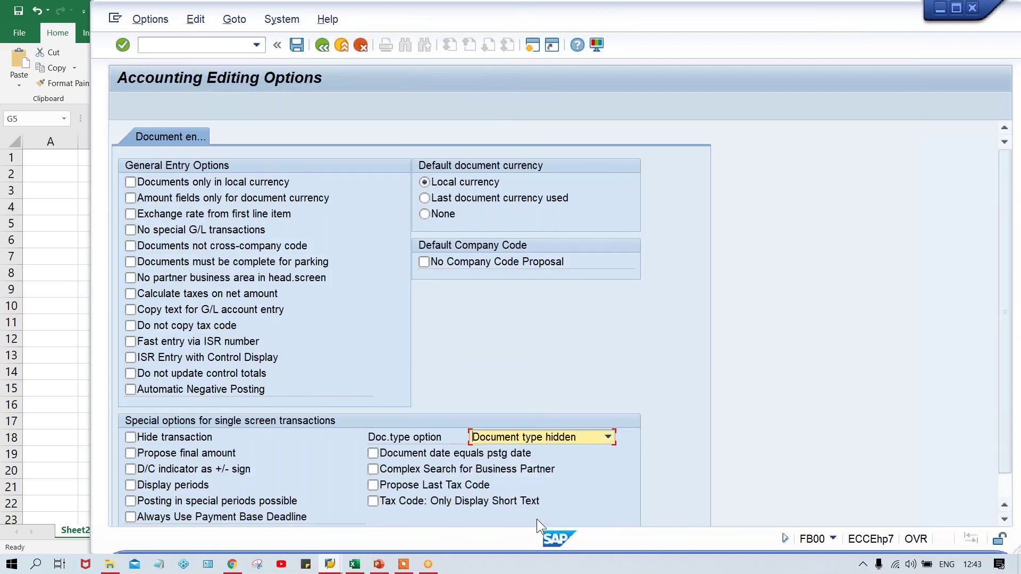
{"action": "left_click", "coordinate": [576, 437]}
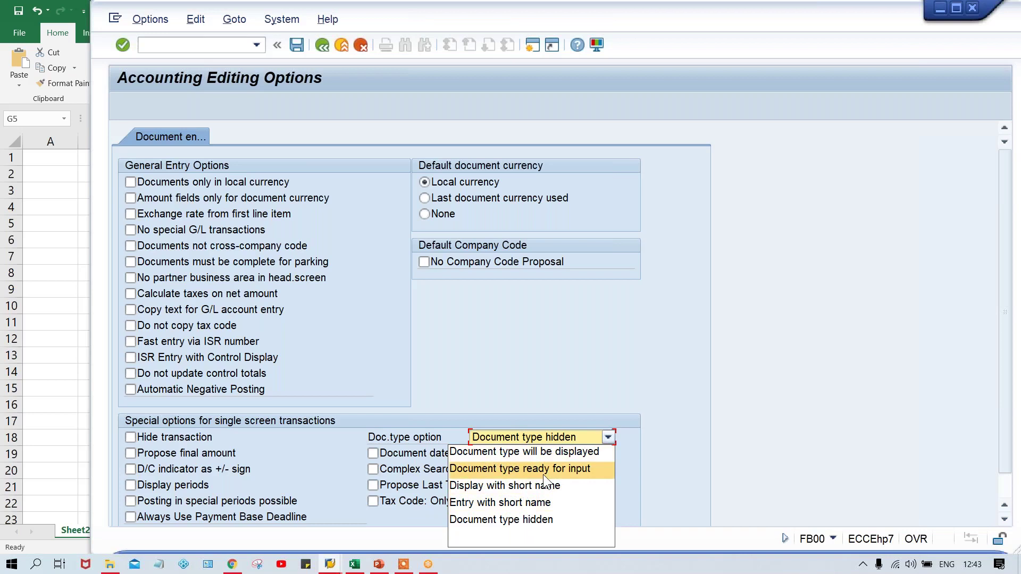
{"action": "left_click", "coordinate": [528, 486]}
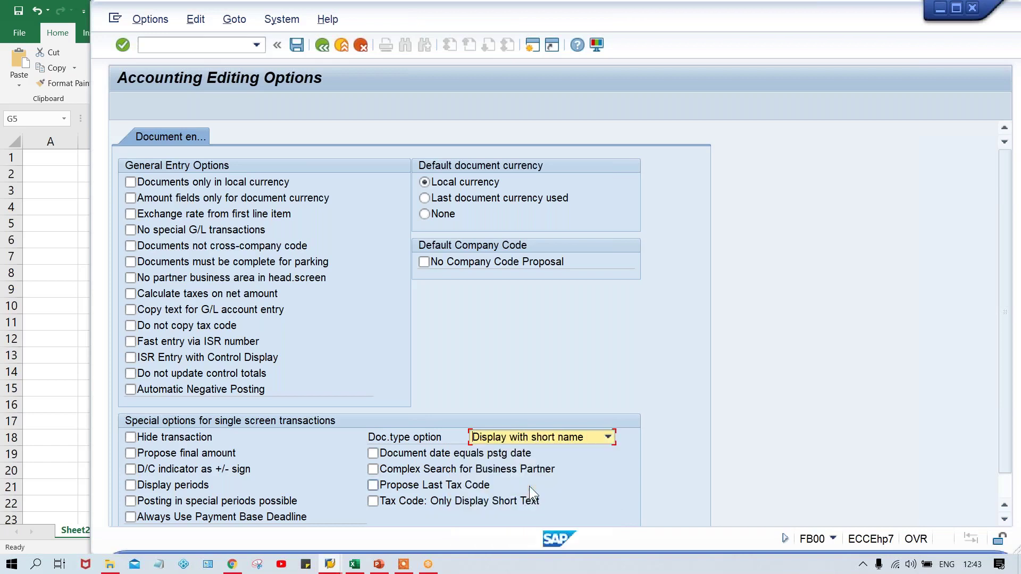
{"action": "left_click", "coordinate": [297, 46]}
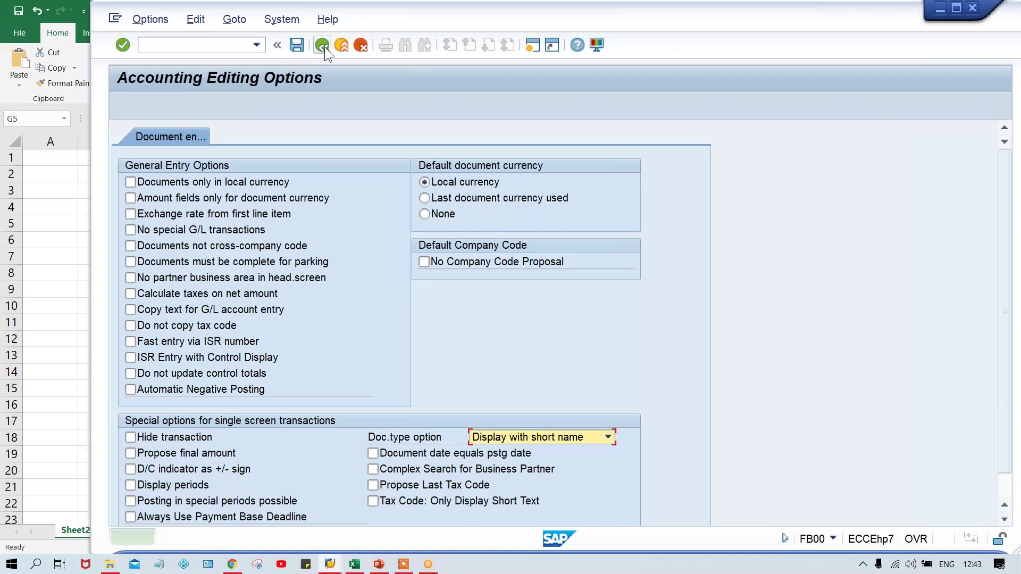
{"action": "left_click", "coordinate": [323, 49]}
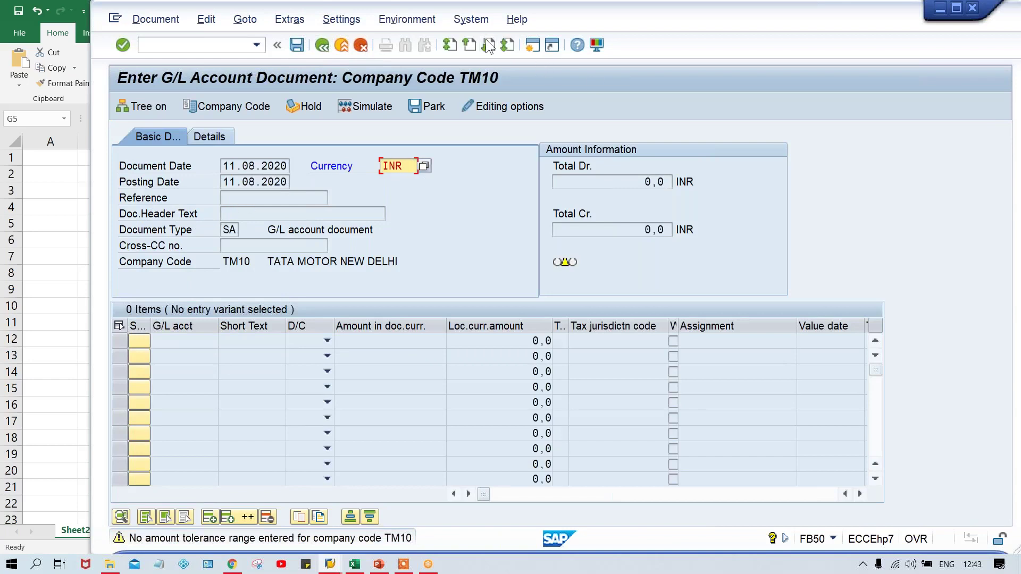
Log off from the SAP session, discarding the unsaved G/L document
{"action": "left_click", "coordinate": [470, 22]}
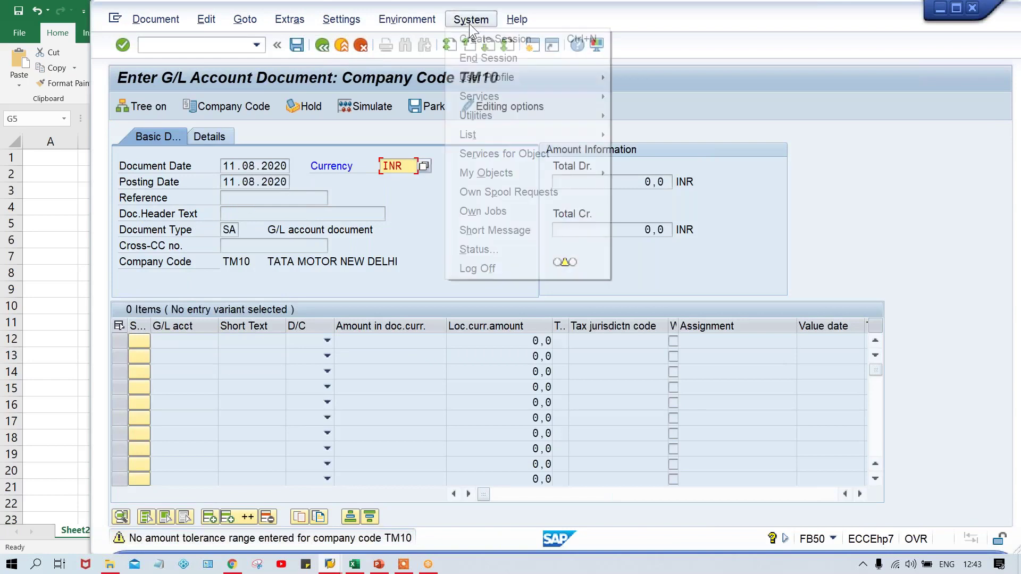
{"action": "left_click", "coordinate": [499, 267]}
{"action": "left_click", "coordinate": [286, 290]}
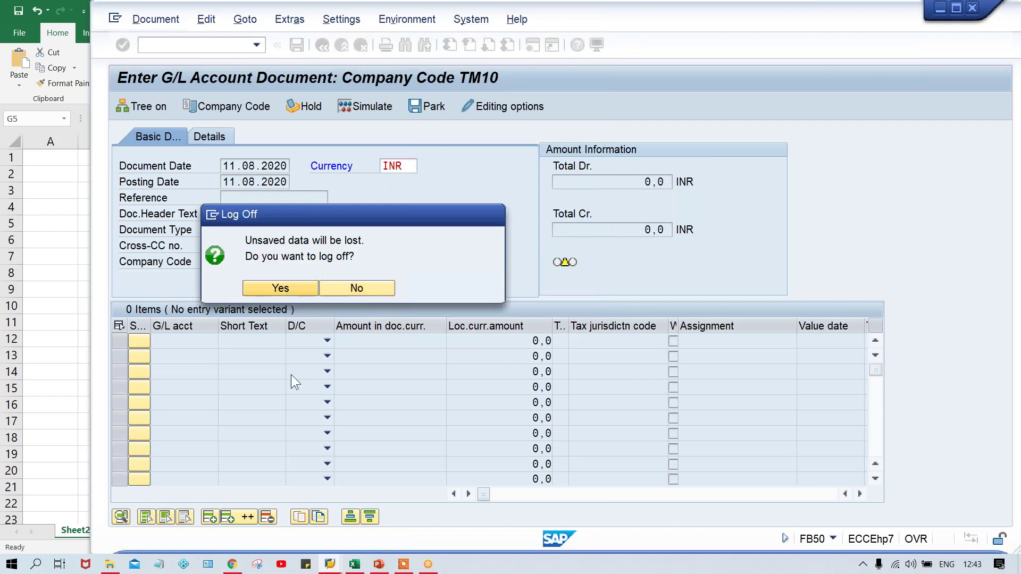
Log on to the SAP_2 system again with the user name and the account password
{"action": "left_click", "coordinate": [330, 565]}
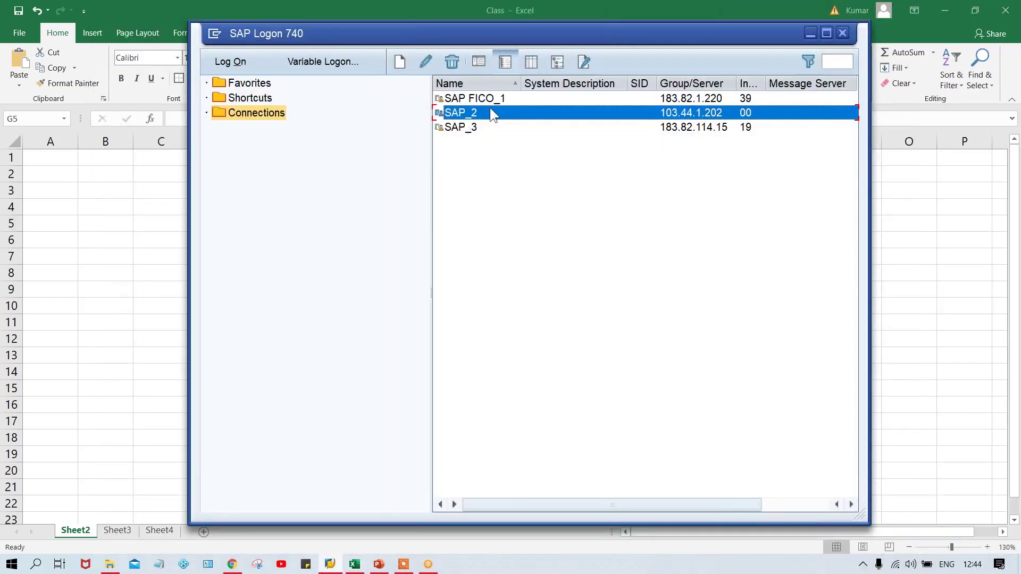
{"action": "double_click", "coordinate": [490, 111]}
{"action": "left_click_drag", "start_coordinate": [227, 10], "coordinate": [303, 11]}
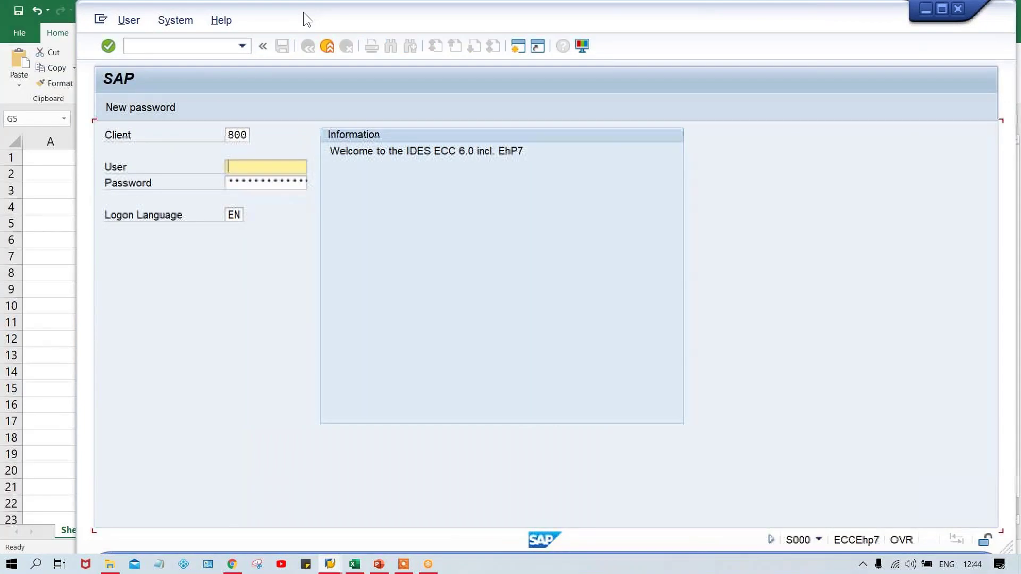
{"action": "key", "text": "BackSpace"}
{"action": "key", "text": "Down"}
{"action": "key", "text": "Tab"}
{"action": "key", "text": "Right"}
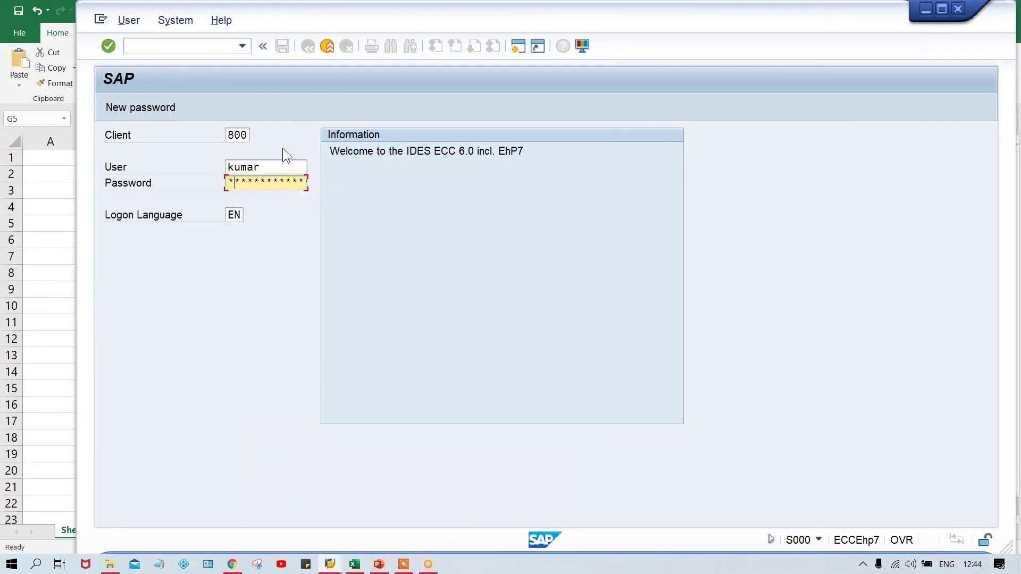
{"action": "key", "text": "Caps_Lock"}
{"action": "key", "text": "Right"}
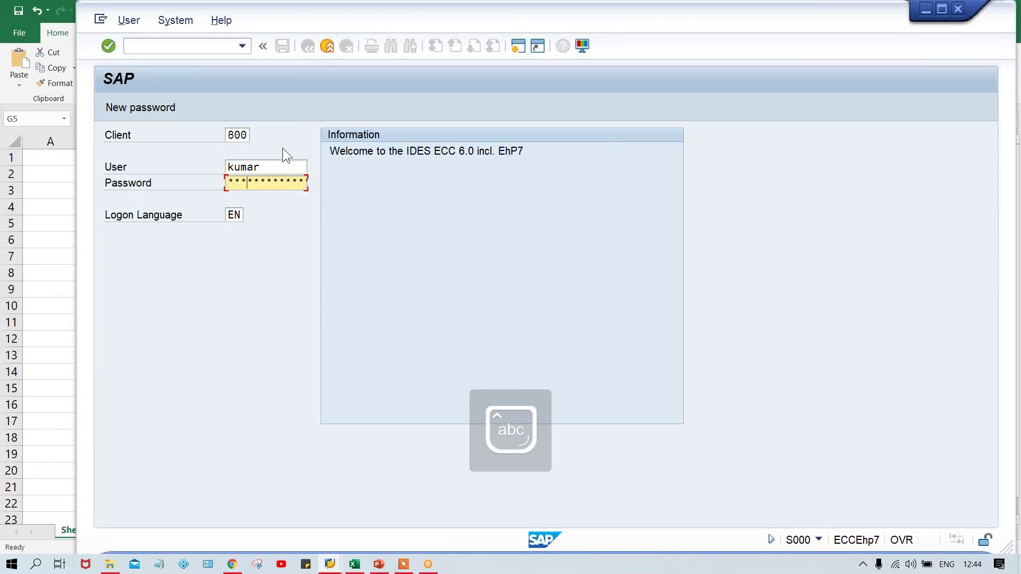
{"action": "key", "text": "Return"}
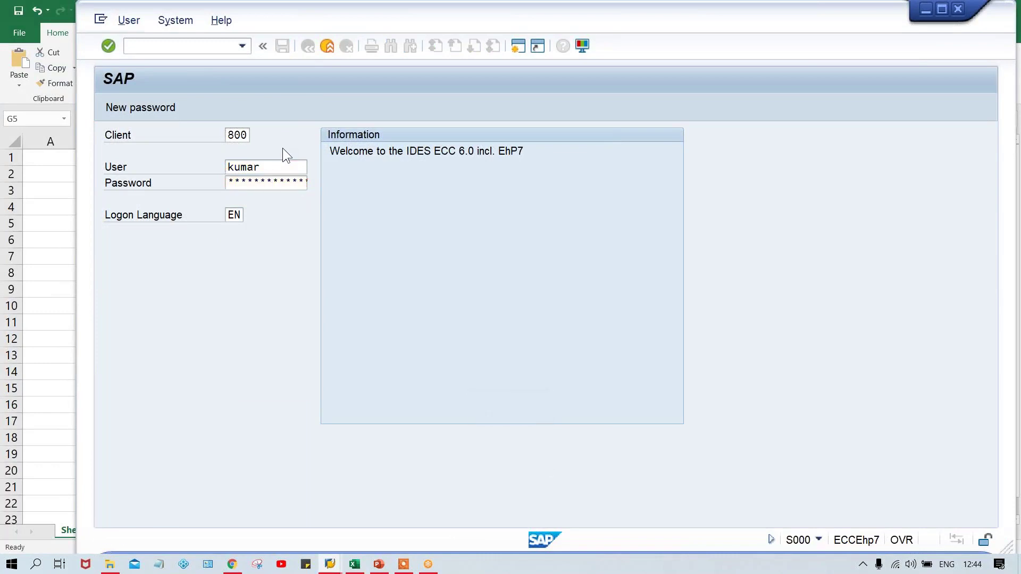
Start transaction FB50 and change the company code to TM00
{"action": "type", "text": "fb"}
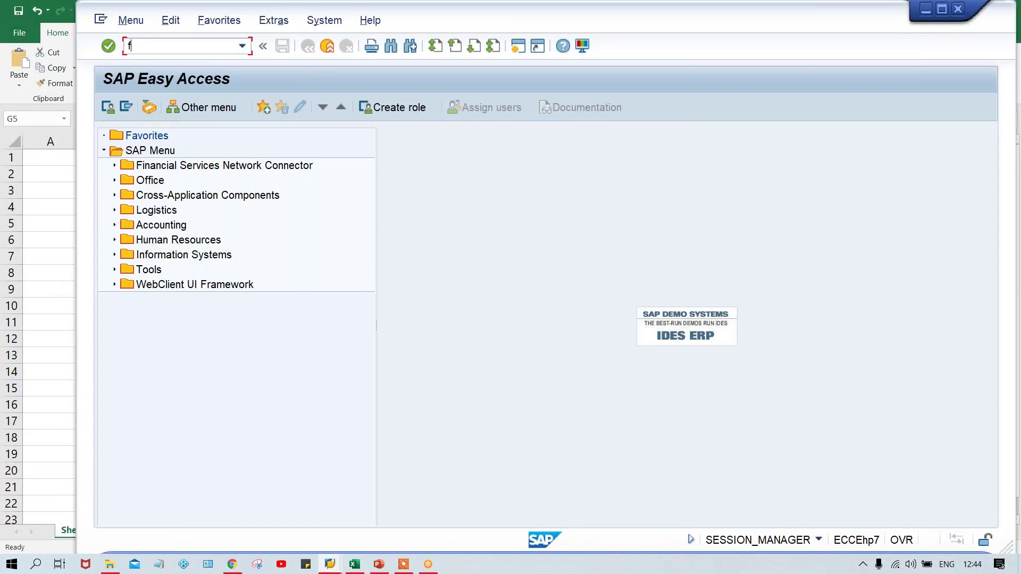
{"action": "type", "text": "50"}
{"action": "key", "text": "Return"}
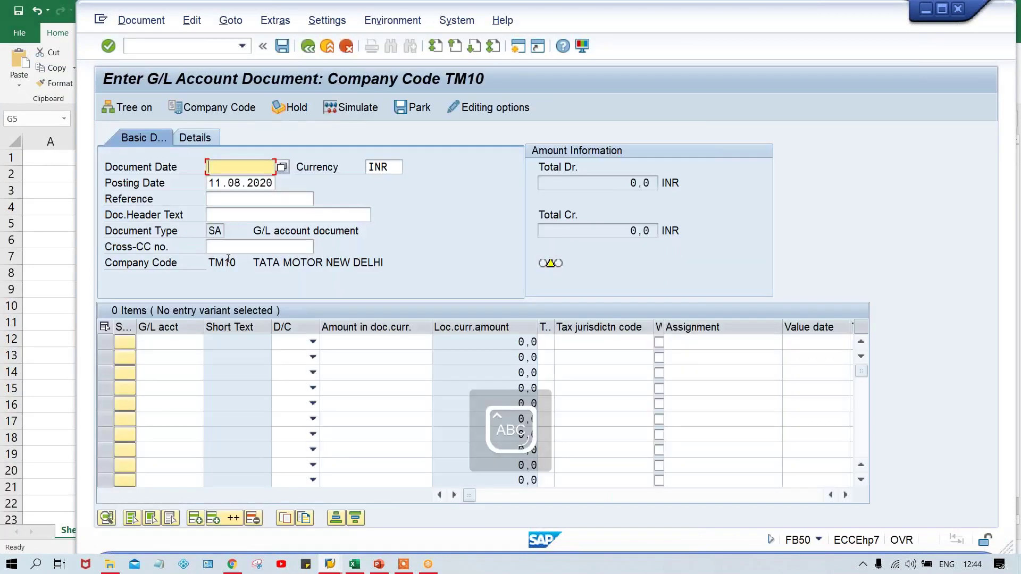
{"action": "left_click", "coordinate": [197, 107]}
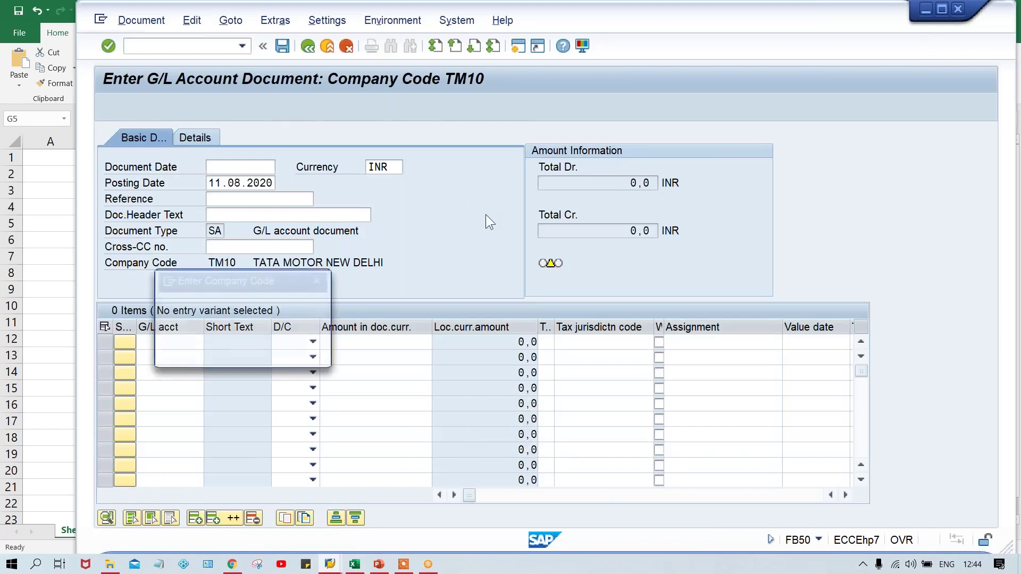
{"action": "type", "text": "00"}
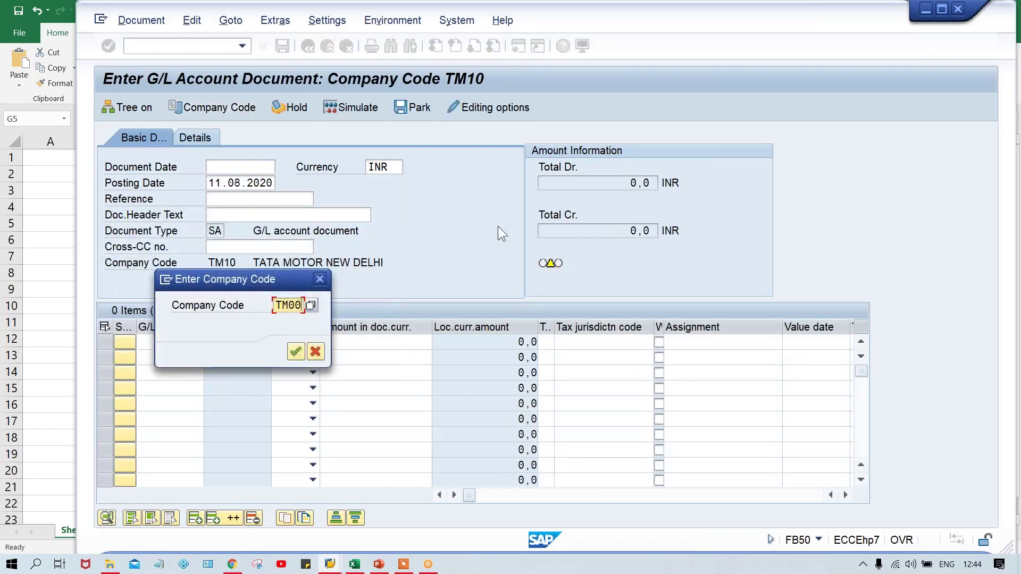
{"action": "key", "text": "Return"}
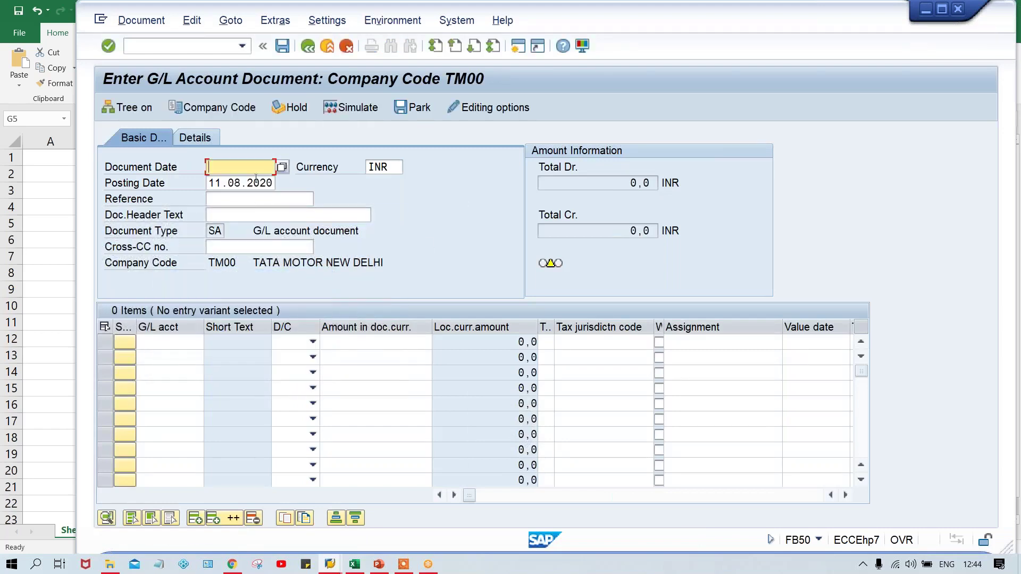
Enter 11.08.2020 as the document date of the G/L account document
{"action": "type", "text": "11.08.2020"}
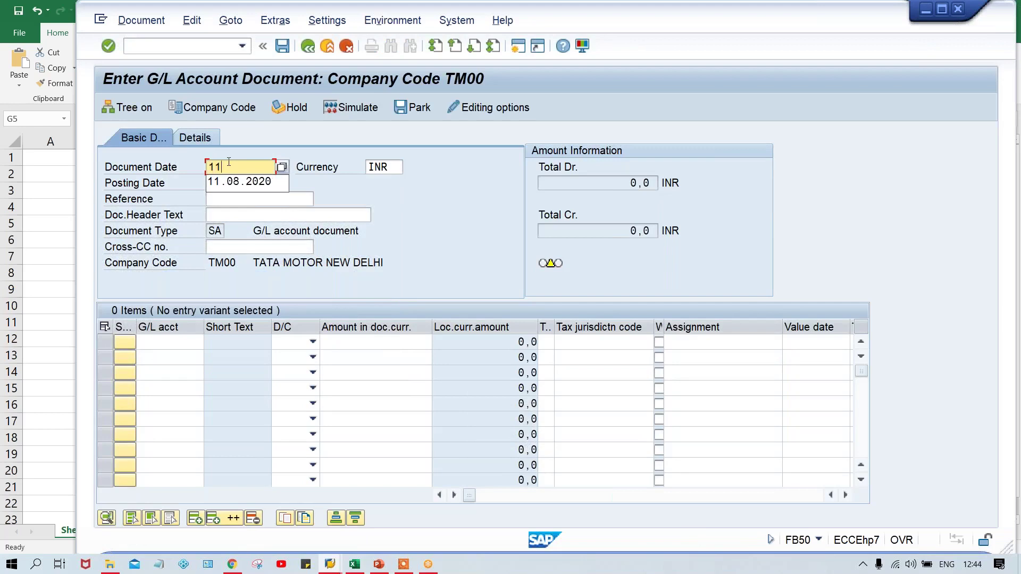
{"action": "key", "text": "Tab"}
{"action": "key", "text": "Tab"}
{"action": "key", "text": "Tab"}
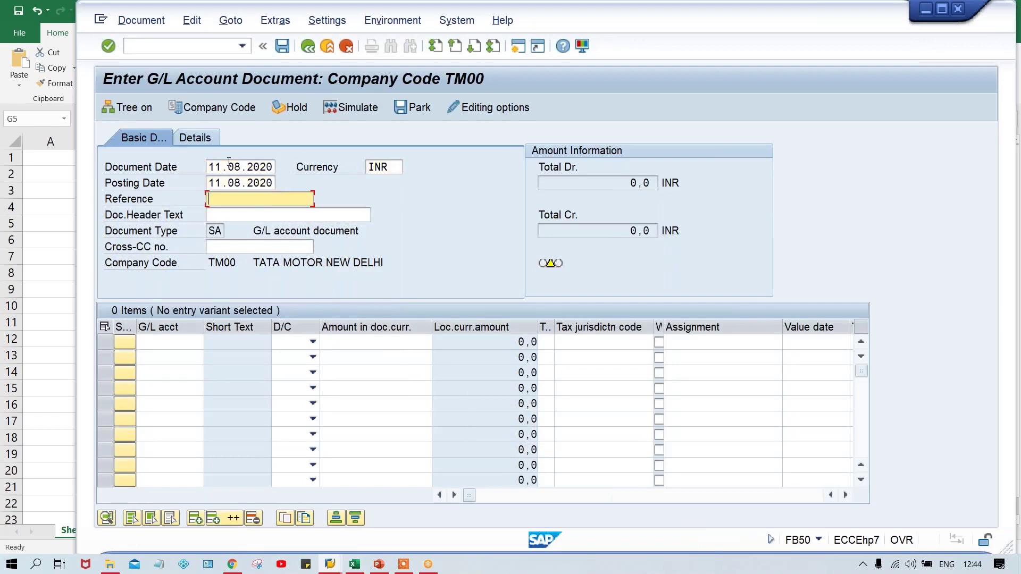
{"action": "key", "text": "shift+Tab"}
{"action": "left_click", "coordinate": [806, 342]}
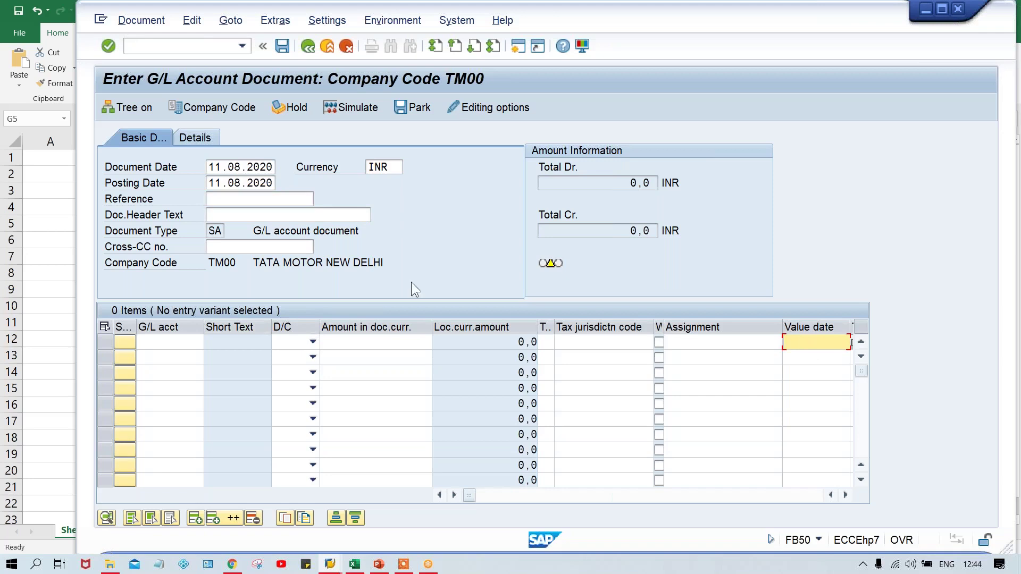
{"action": "left_click", "coordinate": [250, 199]}
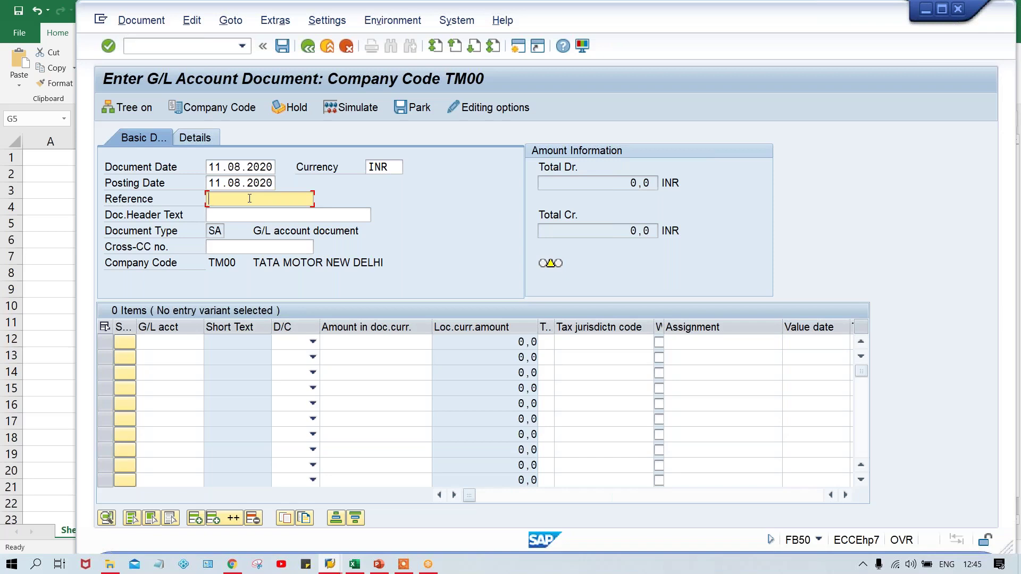
{"action": "left_click", "coordinate": [160, 344]}
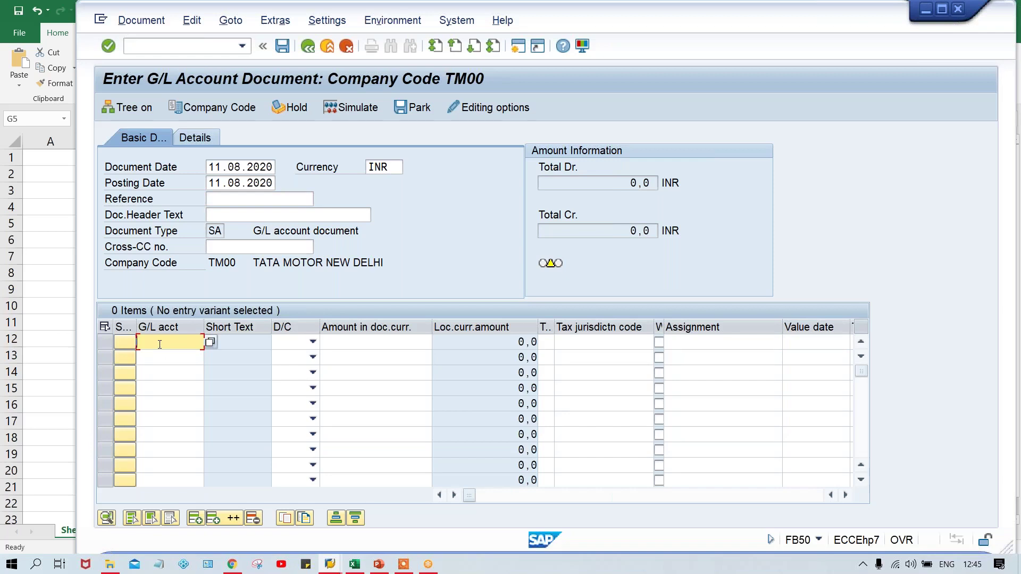
{"action": "left_click_drag", "start_coordinate": [243, 258], "coordinate": [178, 260]}
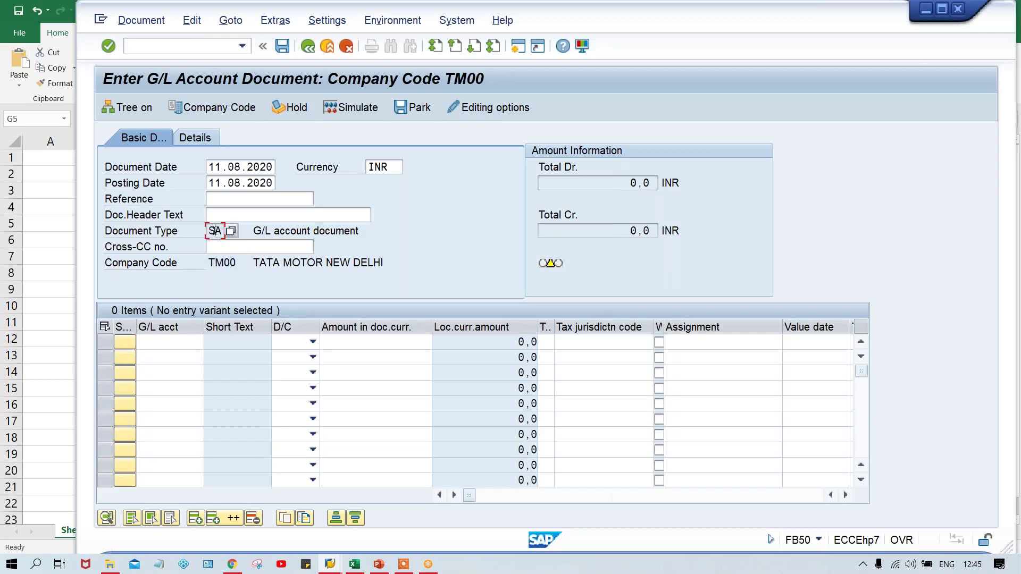
Enter the first line item of the document: G/L account 4000, Debit, amount 600
{"action": "left_click", "coordinate": [166, 343]}
{"action": "type", "text": "4000"}
{"action": "key", "text": "Tab"}
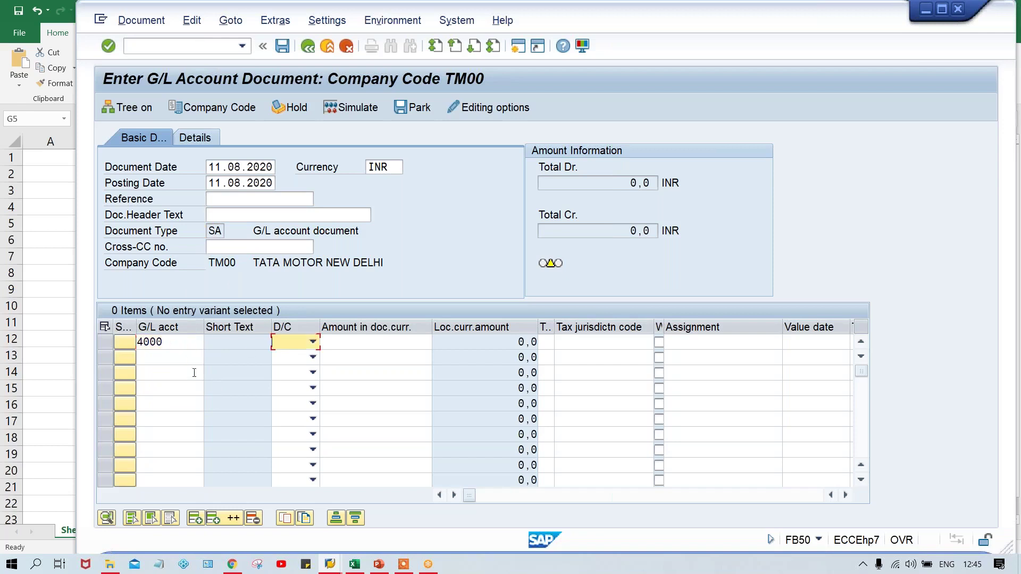
{"action": "left_click", "coordinate": [313, 342]}
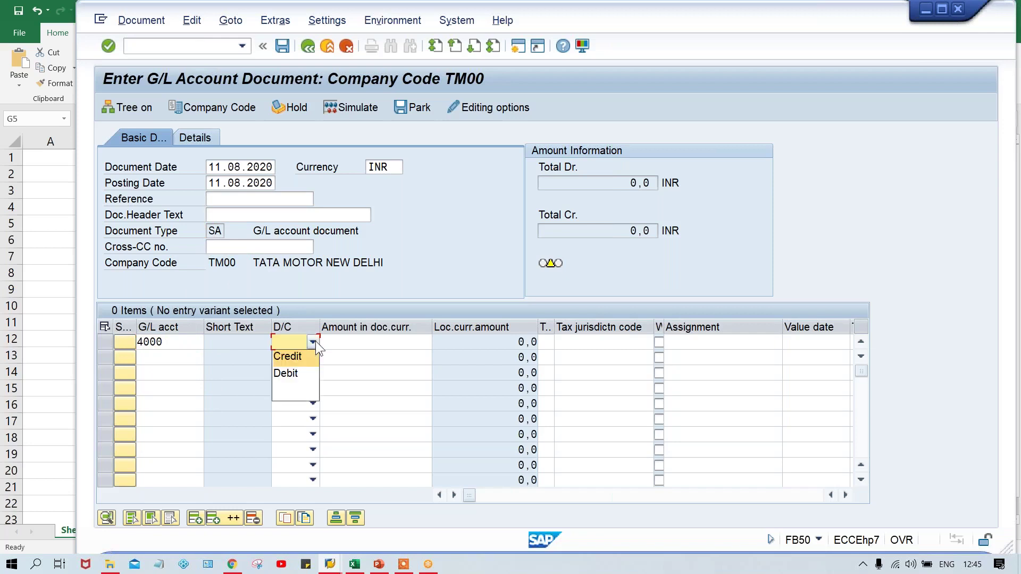
{"action": "left_click", "coordinate": [296, 374]}
{"action": "left_click", "coordinate": [399, 343]}
{"action": "type", "text": "600"}
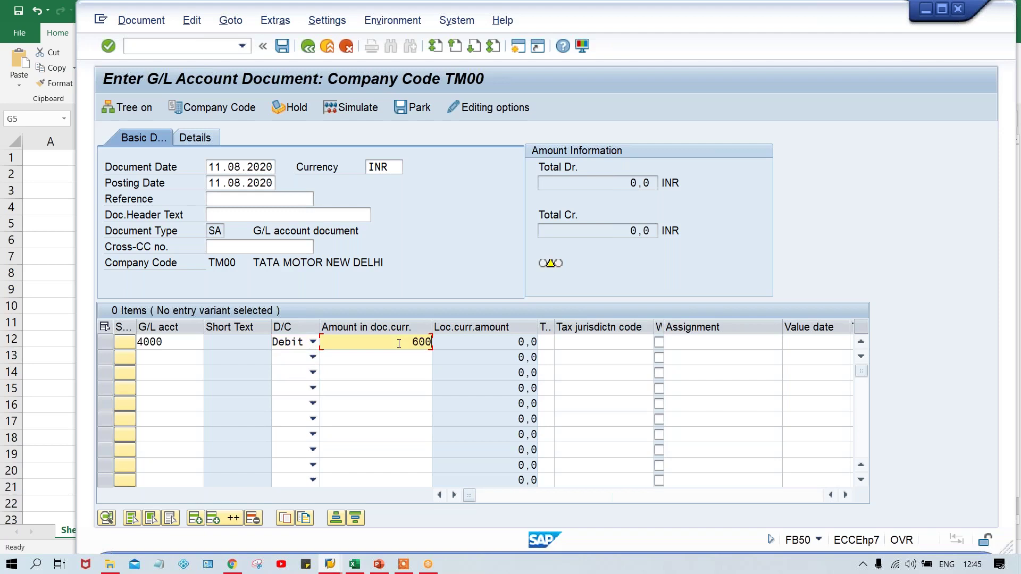
Enter the second line item with G/L account 1000, Credit, amount 600, and have the entries checked
{"action": "left_click", "coordinate": [185, 353]}
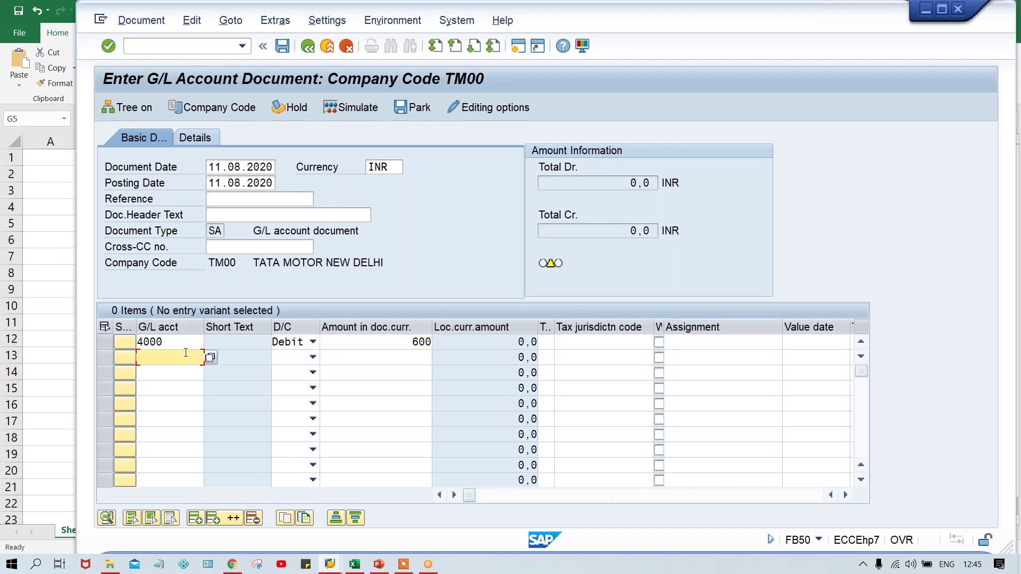
{"action": "type", "text": "1000"}
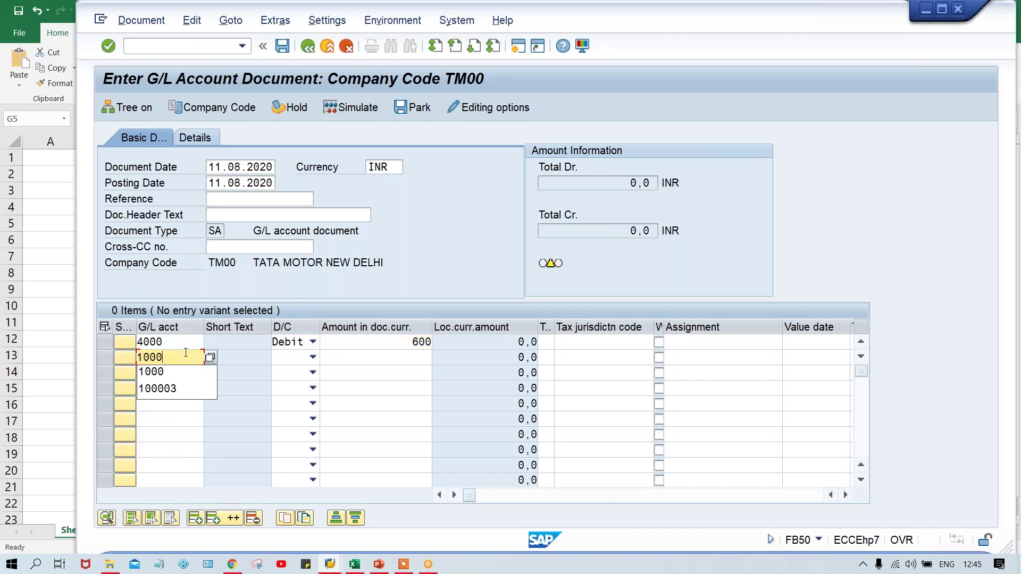
{"action": "key", "text": "Tab"}
{"action": "key", "text": "c"}
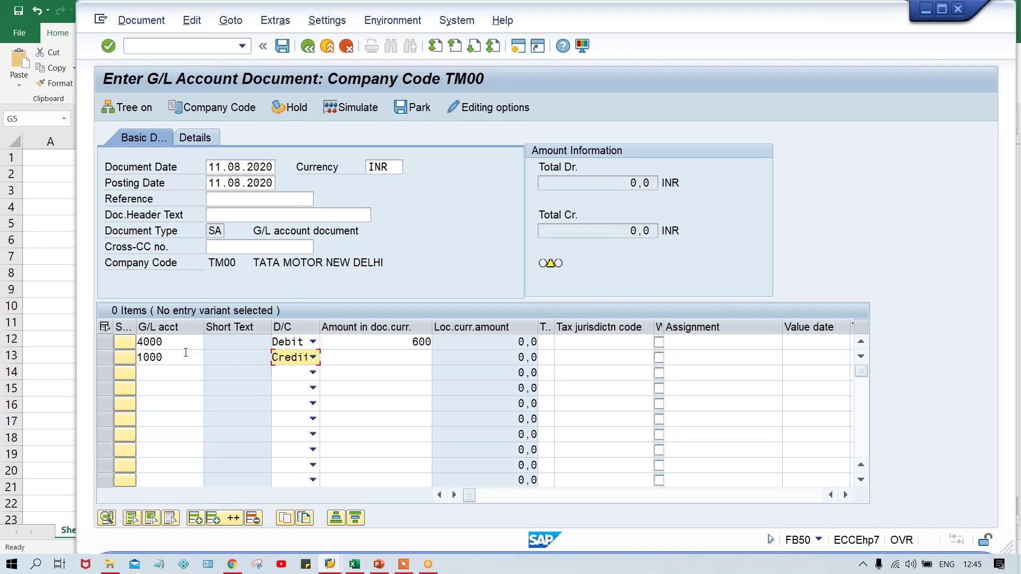
{"action": "left_click", "coordinate": [303, 358]}
{"action": "left_click", "coordinate": [297, 372]}
{"action": "left_click", "coordinate": [414, 356]}
{"action": "type", "text": "600"}
{"action": "key", "text": "Return"}
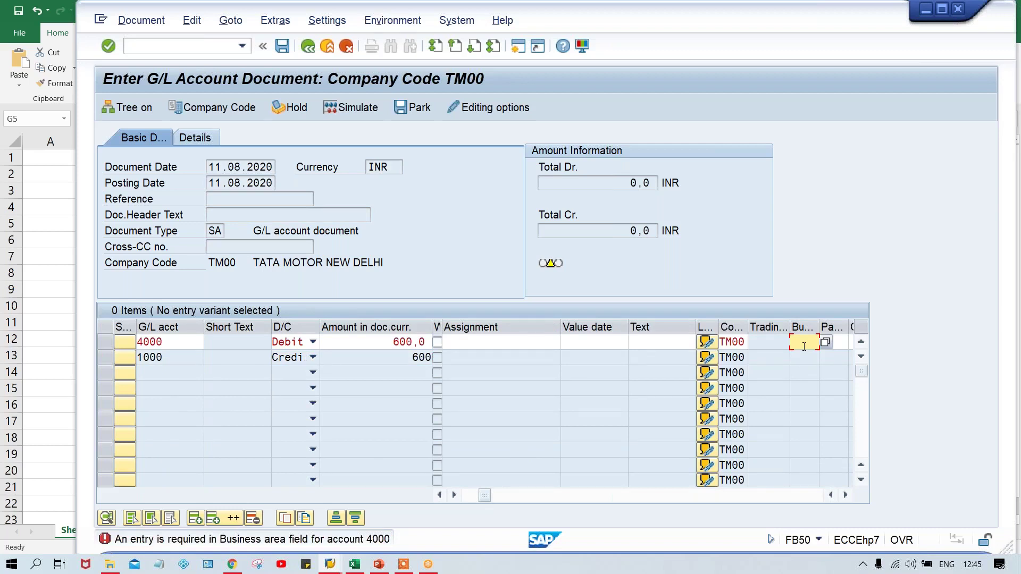
Assign business area TMAN to both the 4000 and 1000 line items and simulate the document
{"action": "type", "text": "TM"}
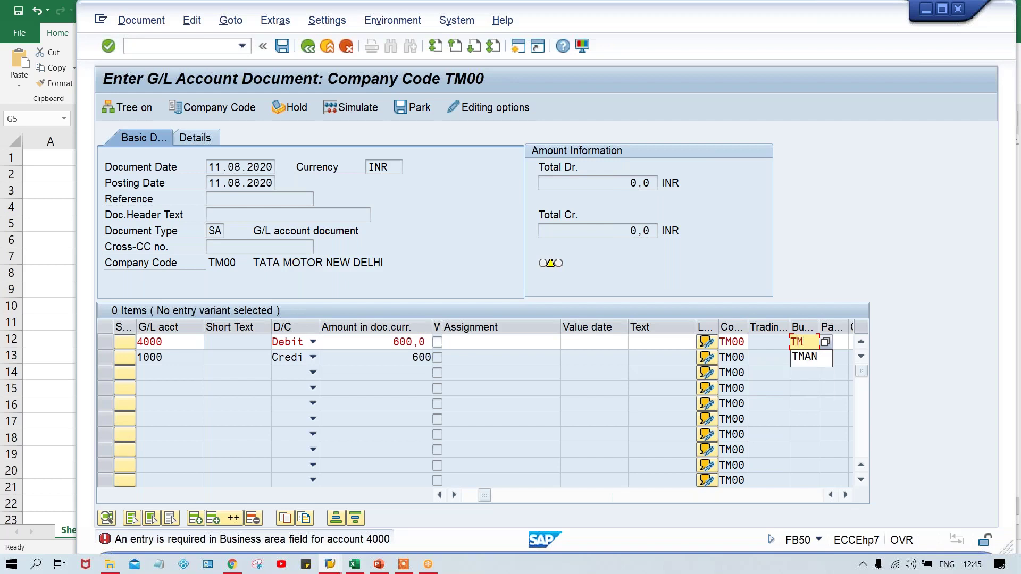
{"action": "key", "text": "Down"}
{"action": "key", "text": "Return"}
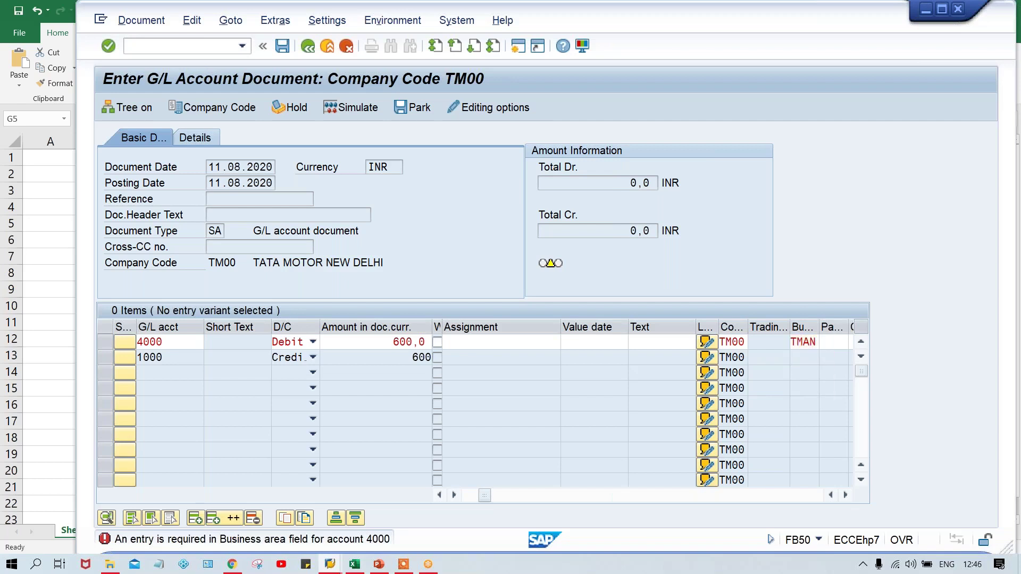
{"action": "key", "text": "Return"}
{"action": "type", "text": "T"}
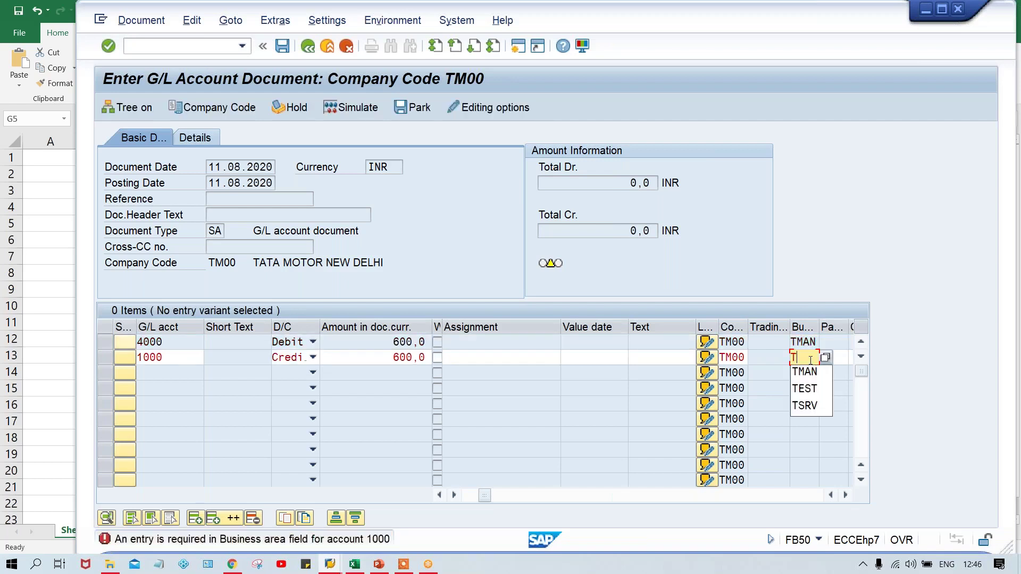
{"action": "key", "text": "Down"}
{"action": "key", "text": "Return"}
{"action": "key", "text": "Return"}
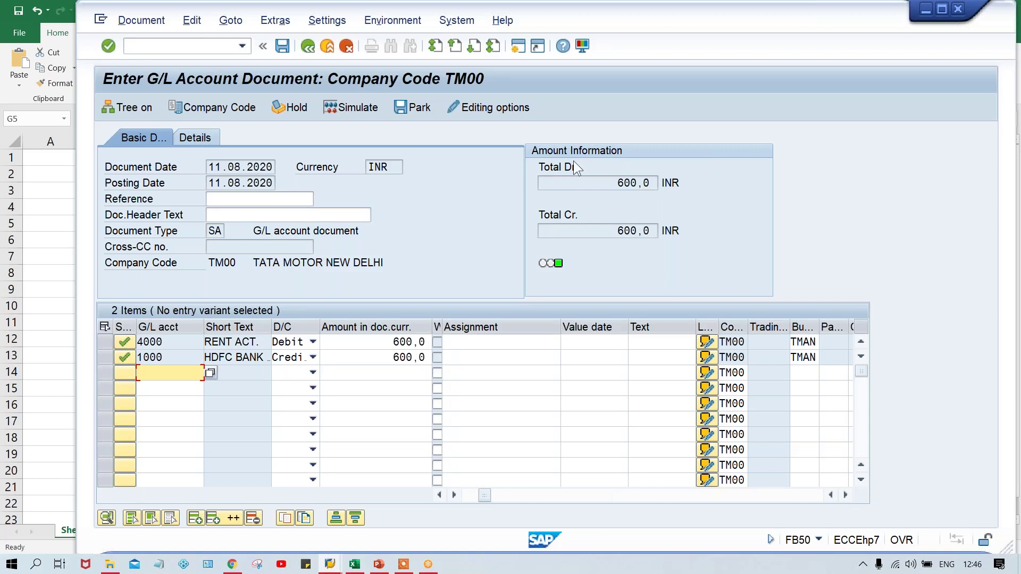
{"action": "left_click", "coordinate": [354, 107]}
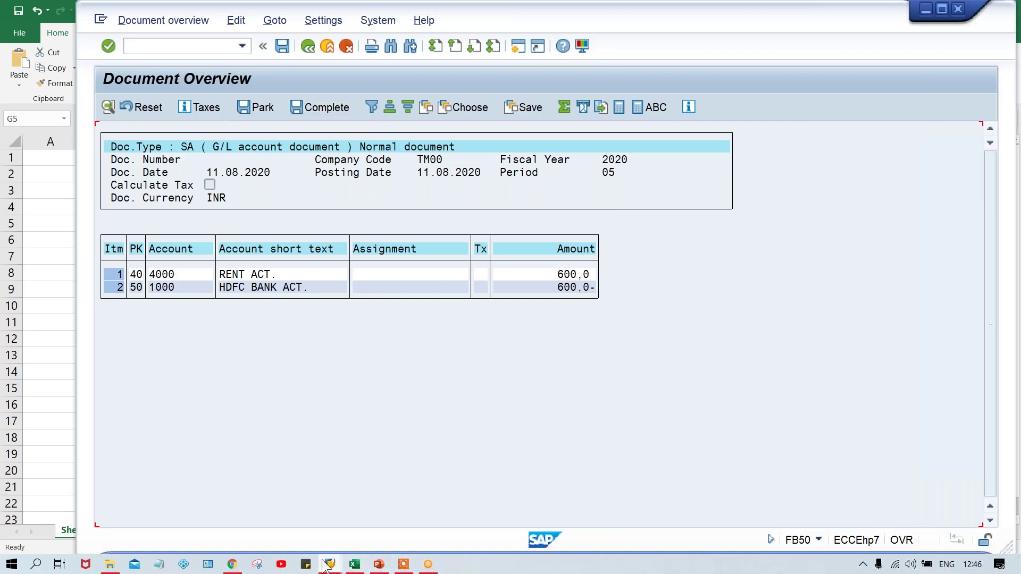
Open an additional SAP session and move its window over the document overview
{"action": "mouse_move", "coordinate": [337, 568]}
{"action": "left_click", "coordinate": [362, 532]}
{"action": "left_click", "coordinate": [517, 47]}
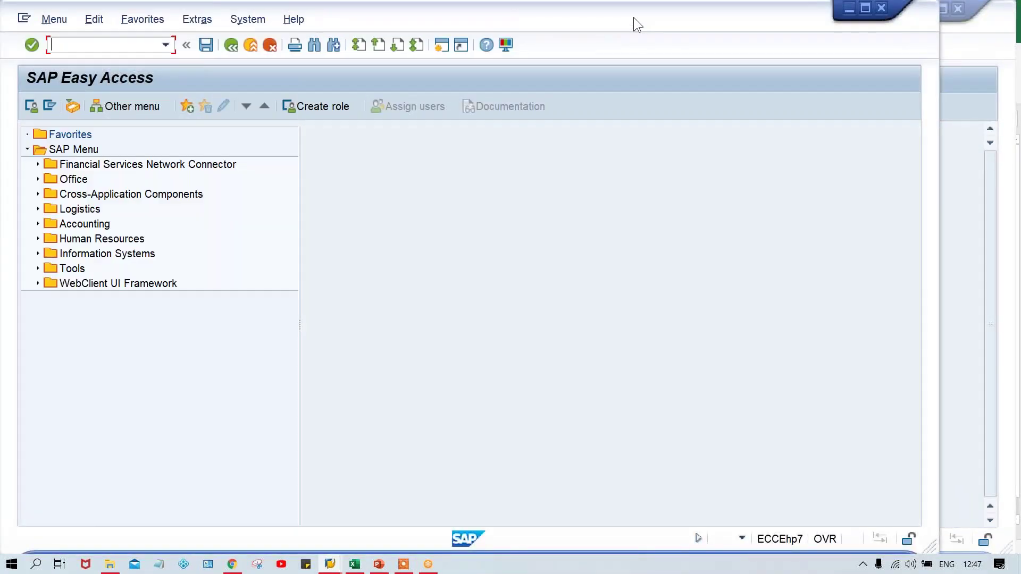
{"action": "left_click_drag", "start_coordinate": [633, 17], "coordinate": [716, 22]}
{"action": "left_click", "coordinate": [184, 53]}
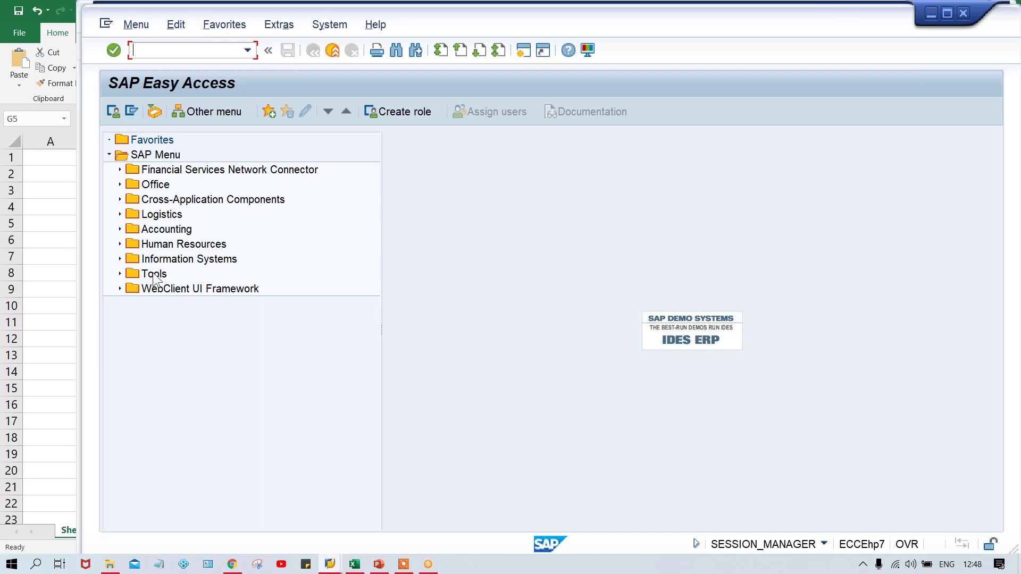
Switch to the Excel workbook and note the number range 1000 in H8 and 1999 in I8, selecting both cells
{"action": "left_click", "coordinate": [355, 564]}
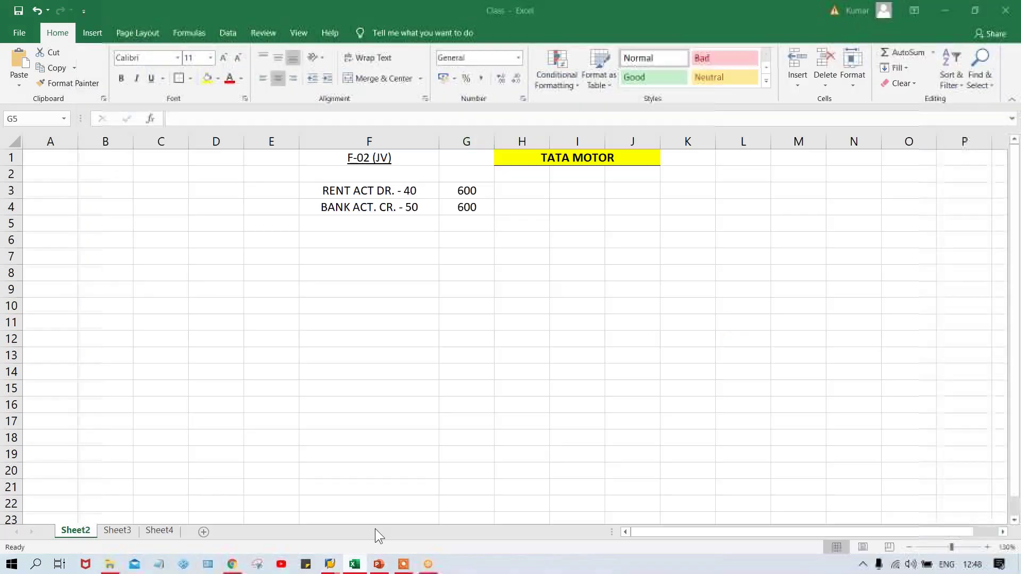
{"action": "left_click", "coordinate": [526, 273]}
{"action": "type", "text": "1000"}
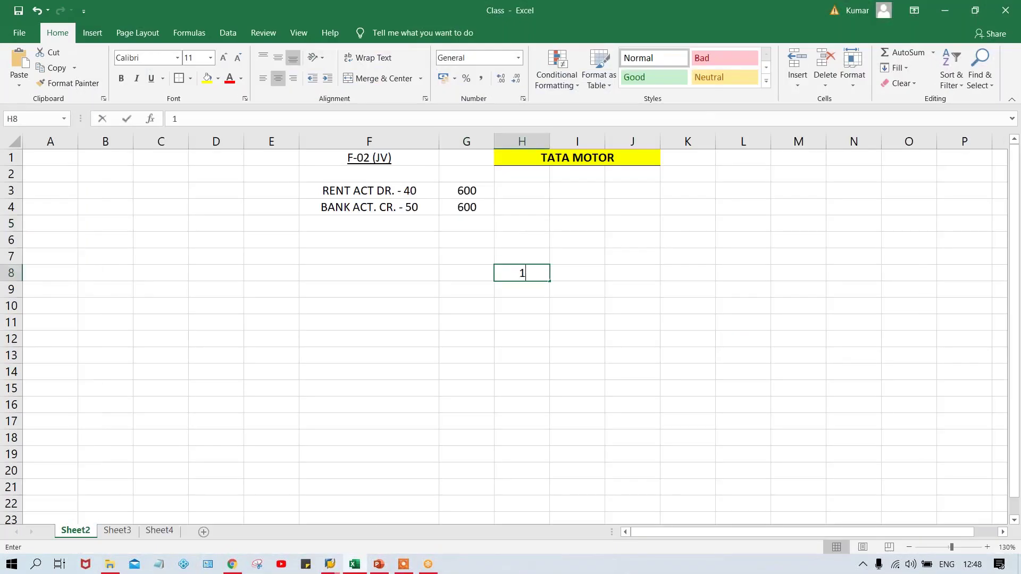
{"action": "type", "text": "999"}
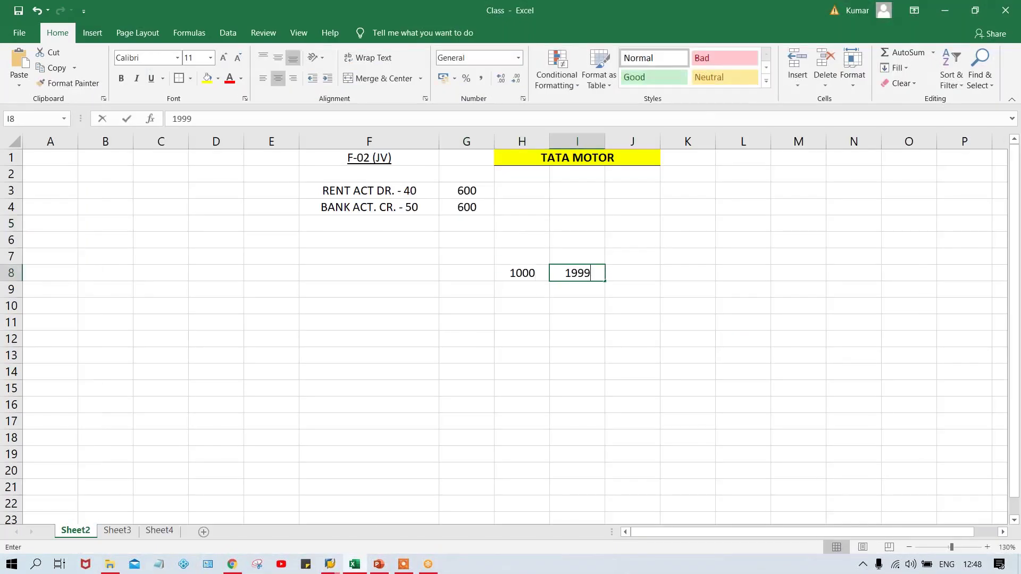
{"action": "key", "text": "Tab"}
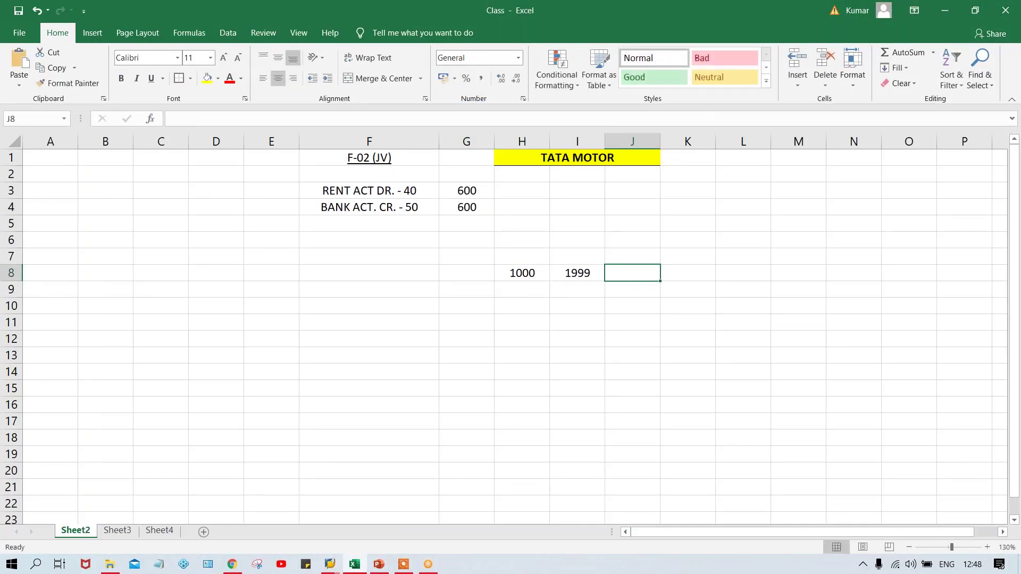
{"action": "left_click_drag", "start_coordinate": [520, 273], "coordinate": [566, 272]}
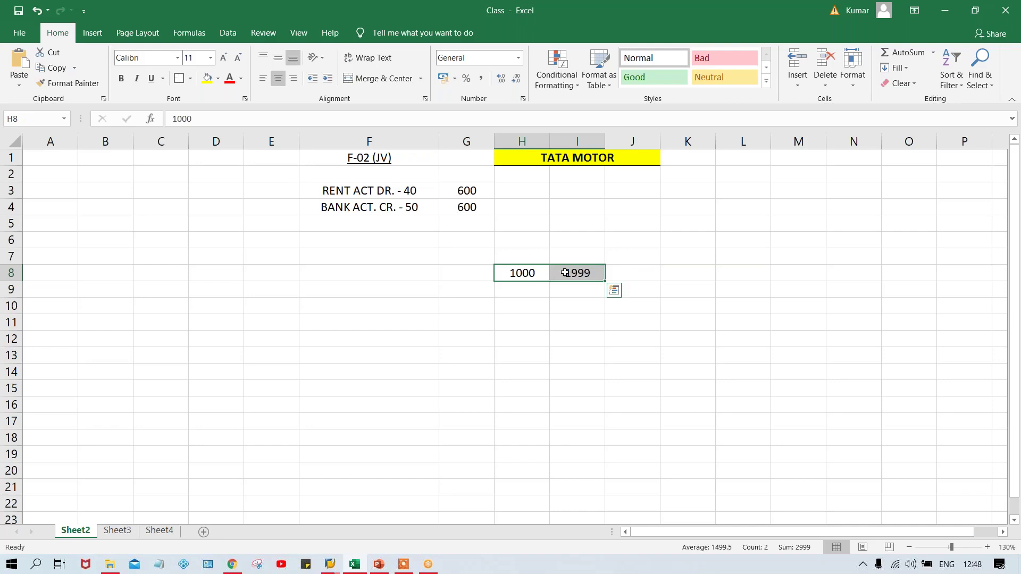
Switch to the SAP Easy Access session and start transaction OBA7 for document types
{"action": "key", "text": "alt+Tab"}
{"action": "key", "text": "alt+Tab"}
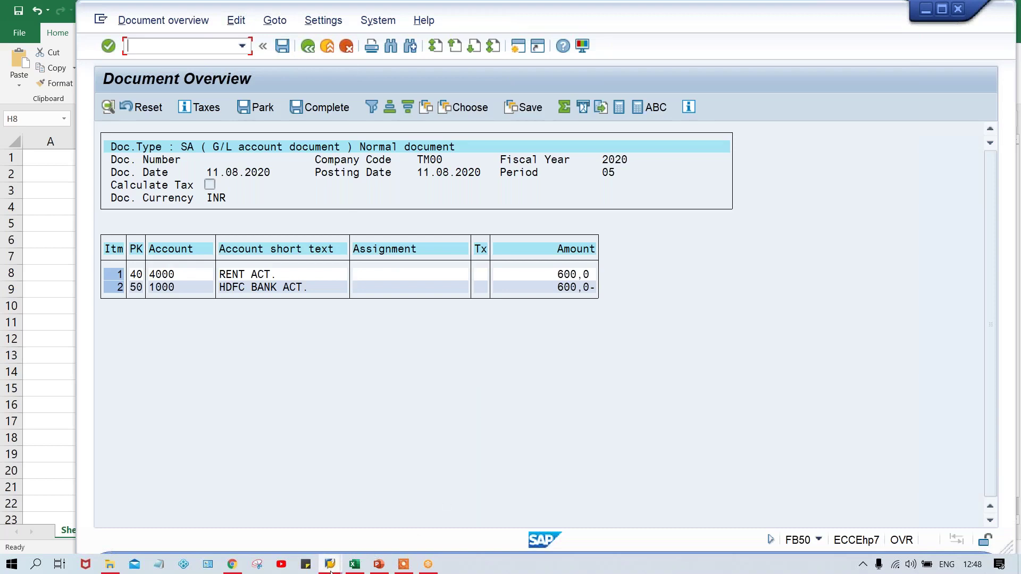
{"action": "mouse_move", "coordinate": [330, 567]}
{"action": "left_click", "coordinate": [410, 541]}
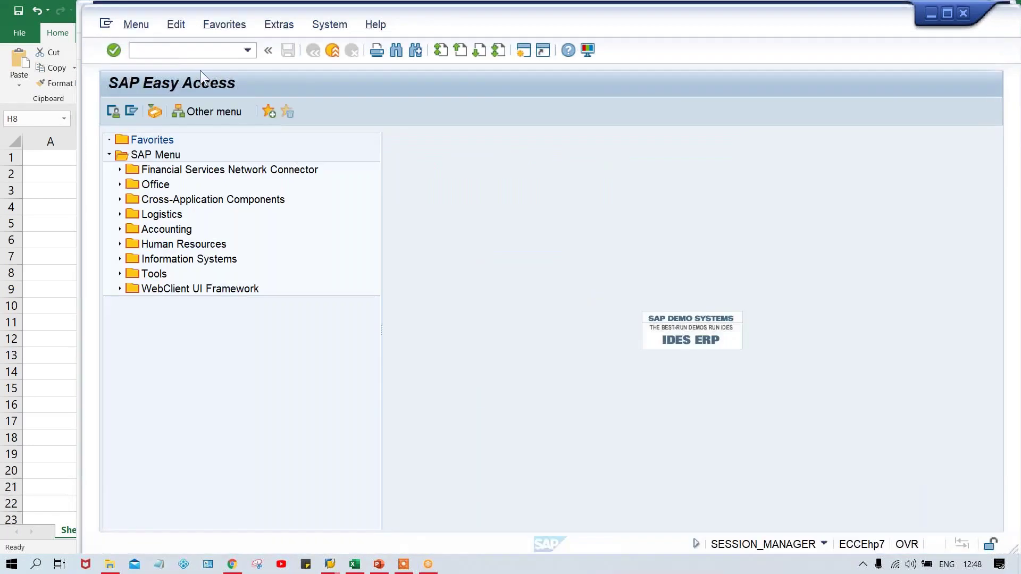
{"action": "left_click", "coordinate": [169, 51]}
{"action": "type", "text": "O"}
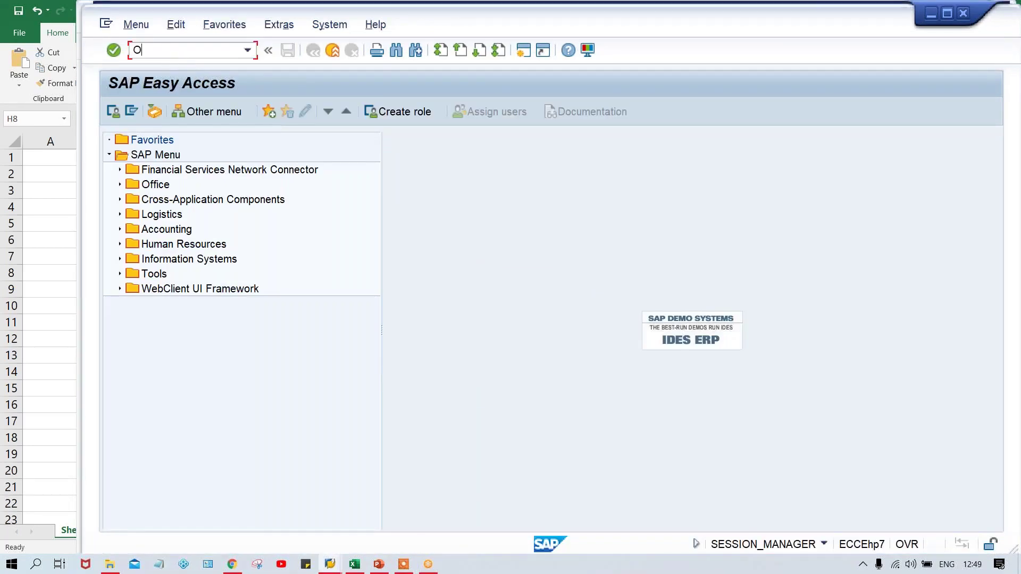
{"action": "type", "text": "BA7"}
{"action": "key", "text": "Return"}
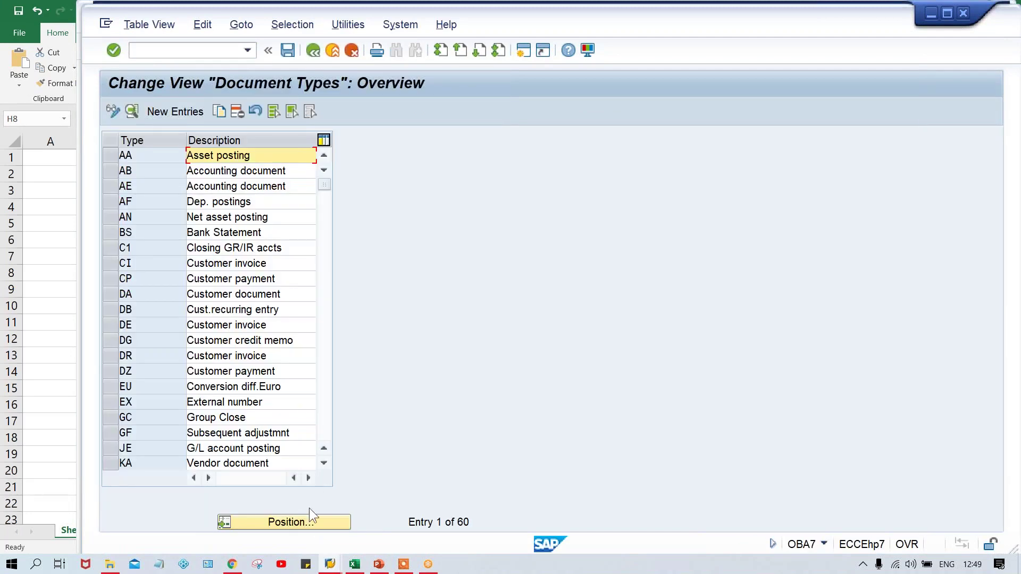
Position the document type list on SA and open that type's details
{"action": "left_click", "coordinate": [286, 524]}
{"action": "type", "text": "SA"}
{"action": "key", "text": "Return"}
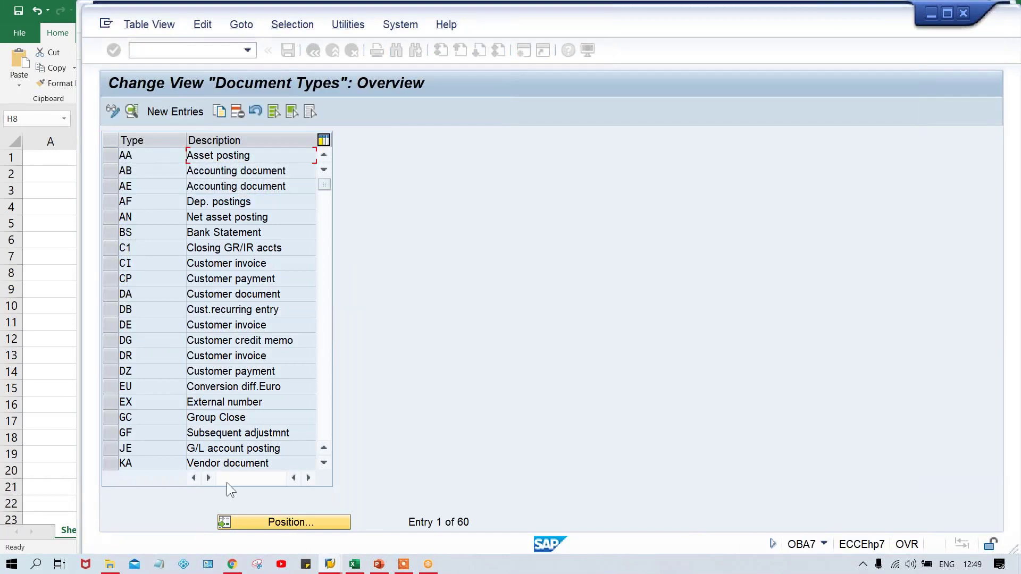
{"action": "double_click", "coordinate": [167, 158]}
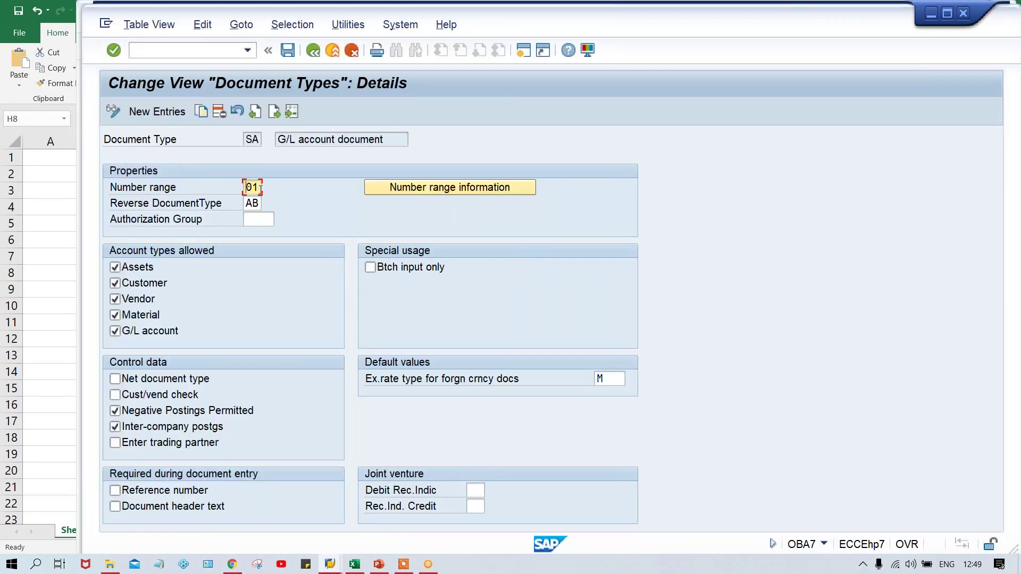
Open the number range intervals of company code TM00 for maintenance and examine the from number, to number and number range status
{"action": "left_click", "coordinate": [436, 187]}
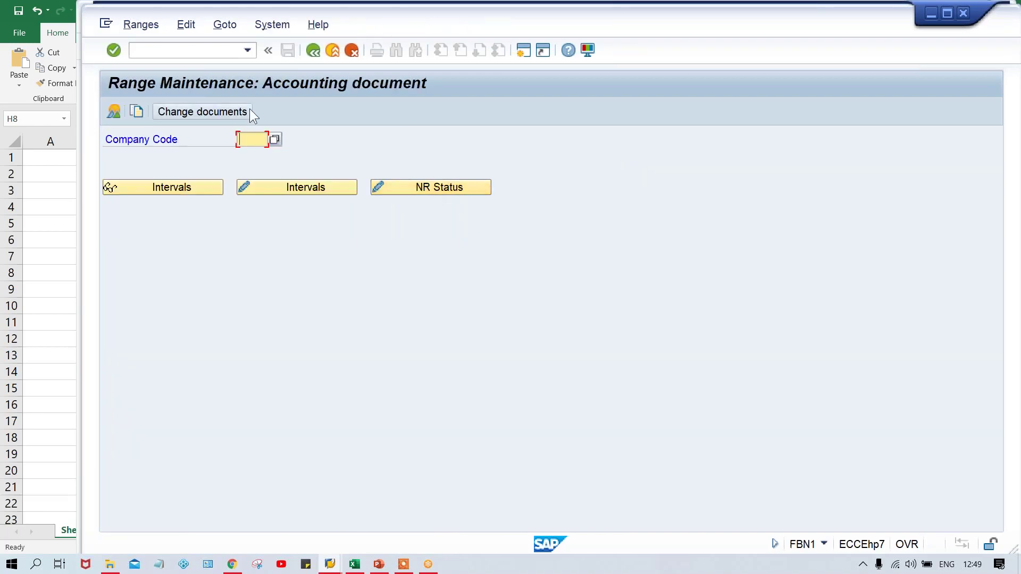
{"action": "type", "text": "TM00"}
{"action": "left_click", "coordinate": [308, 185]}
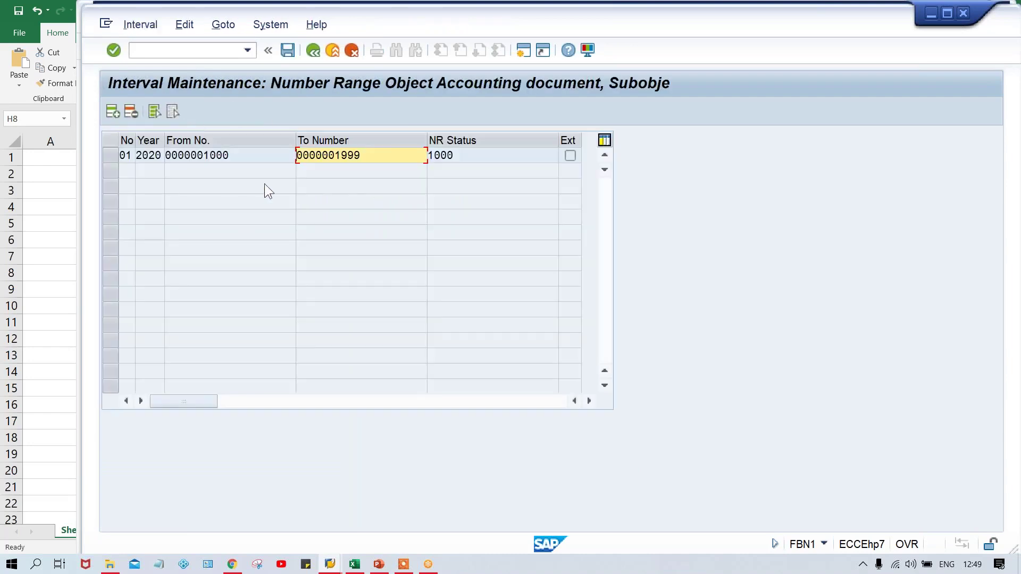
{"action": "left_click_drag", "start_coordinate": [250, 157], "coordinate": [203, 156]}
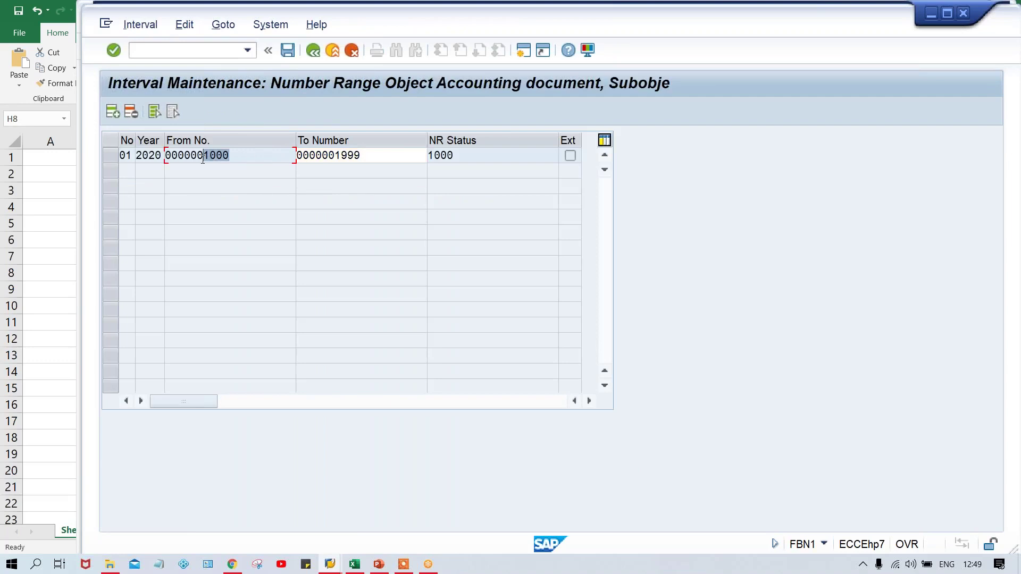
{"action": "left_click", "coordinate": [365, 155]}
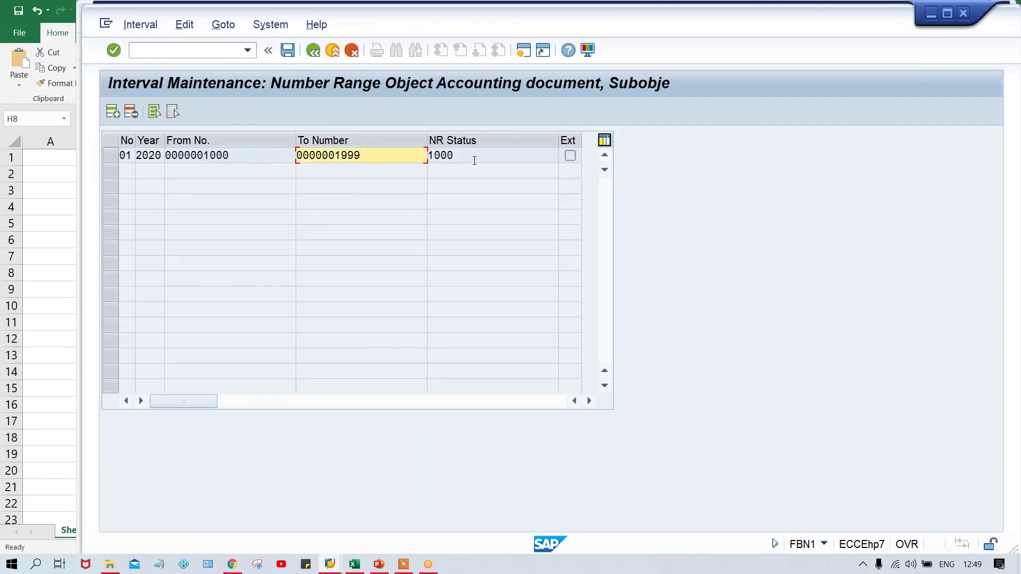
{"action": "left_click_drag", "start_coordinate": [480, 159], "coordinate": [404, 159]}
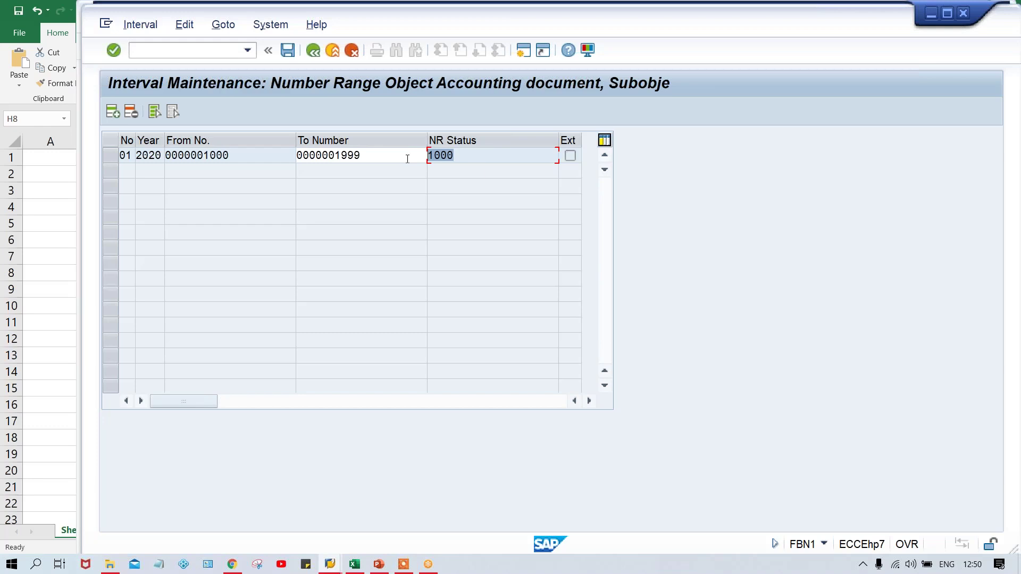
{"action": "left_click", "coordinate": [475, 159]}
Return to the simulated FB50 document, post it, and check the document type on the entry screen
{"action": "key", "text": "alt+Tab"}
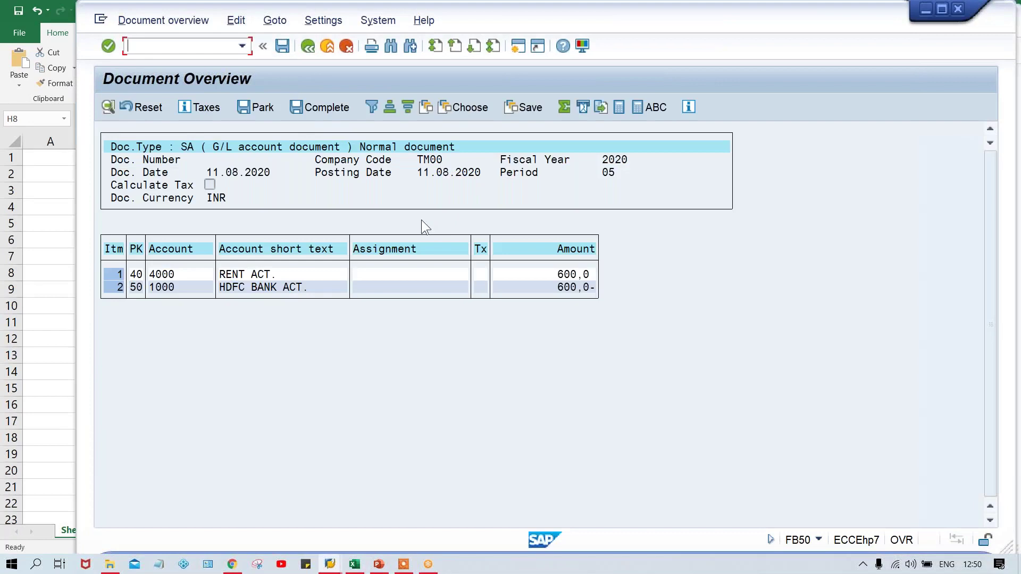
{"action": "key", "text": "F3"}
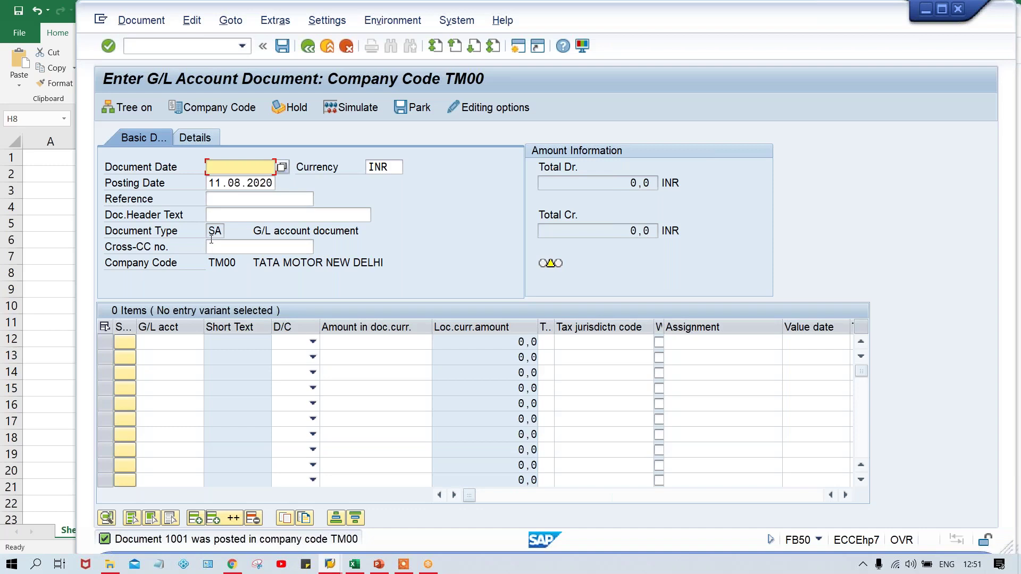
{"action": "left_click", "coordinate": [213, 229]}
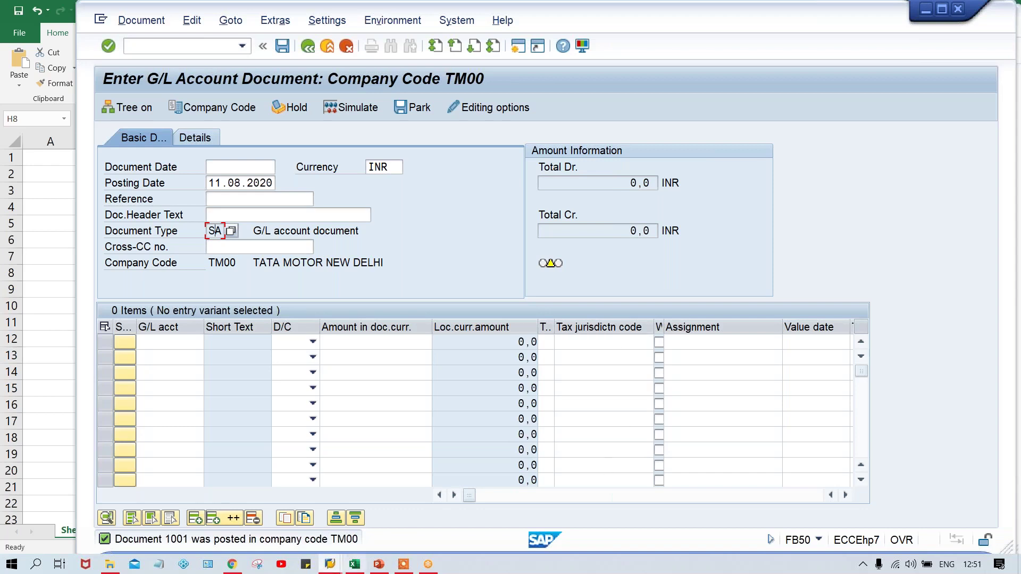
Switch to the interval maintenance session and examine the from number, to number and number range status of interval 01
{"action": "mouse_move", "coordinate": [331, 565]}
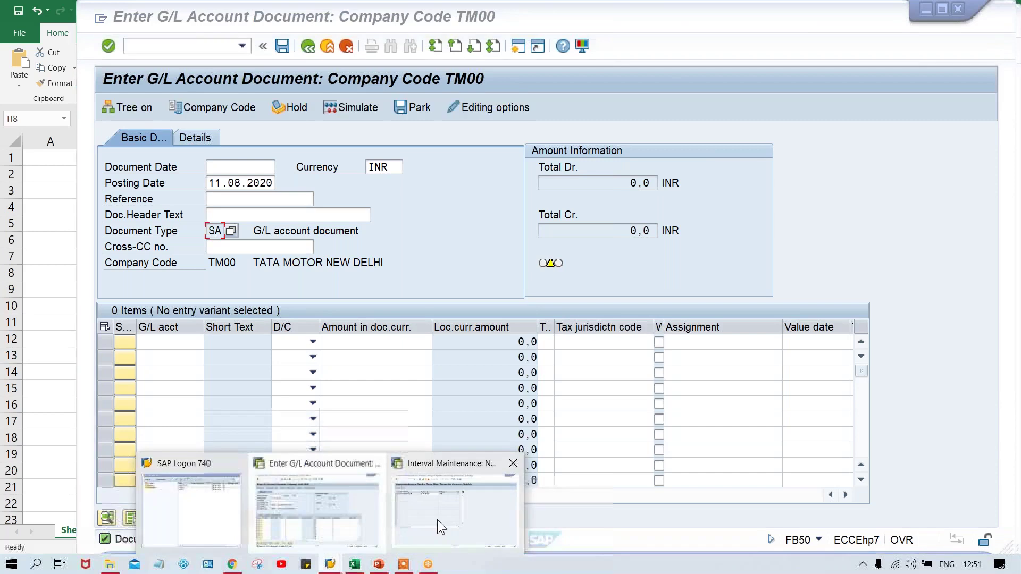
{"action": "left_click", "coordinate": [437, 519]}
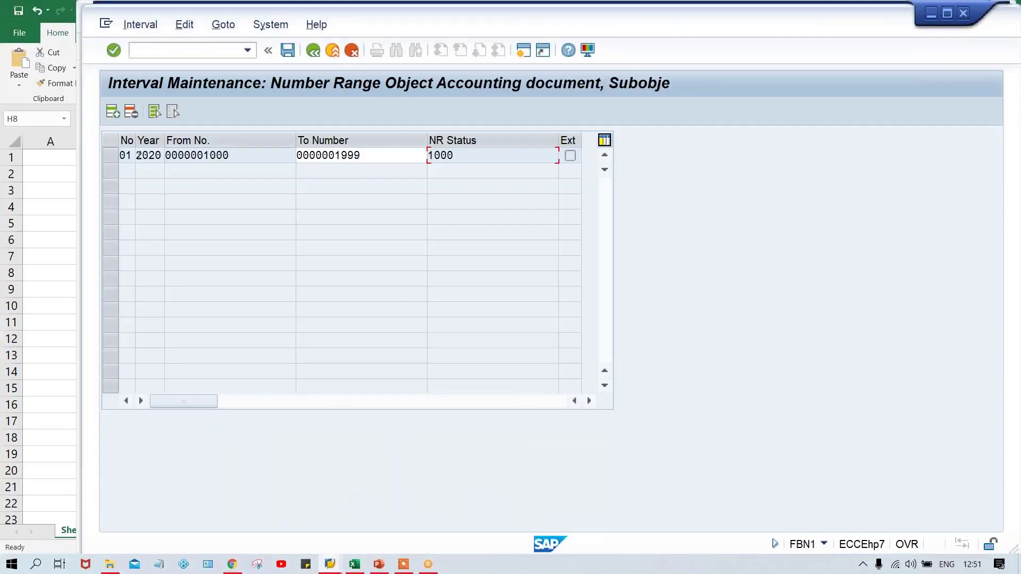
{"action": "left_click", "coordinate": [210, 155]}
{"action": "left_click", "coordinate": [371, 150]}
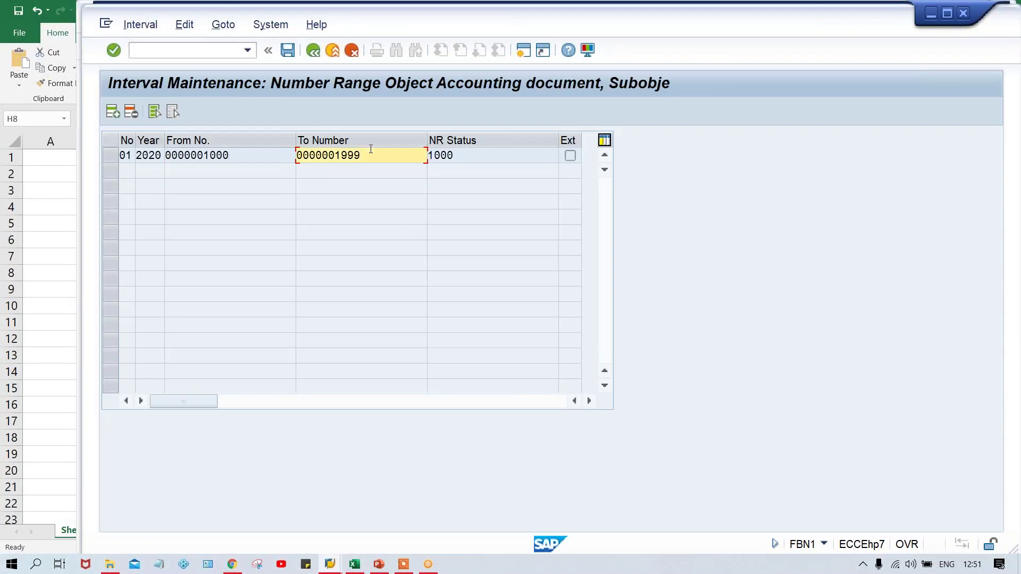
{"action": "left_click", "coordinate": [472, 158]}
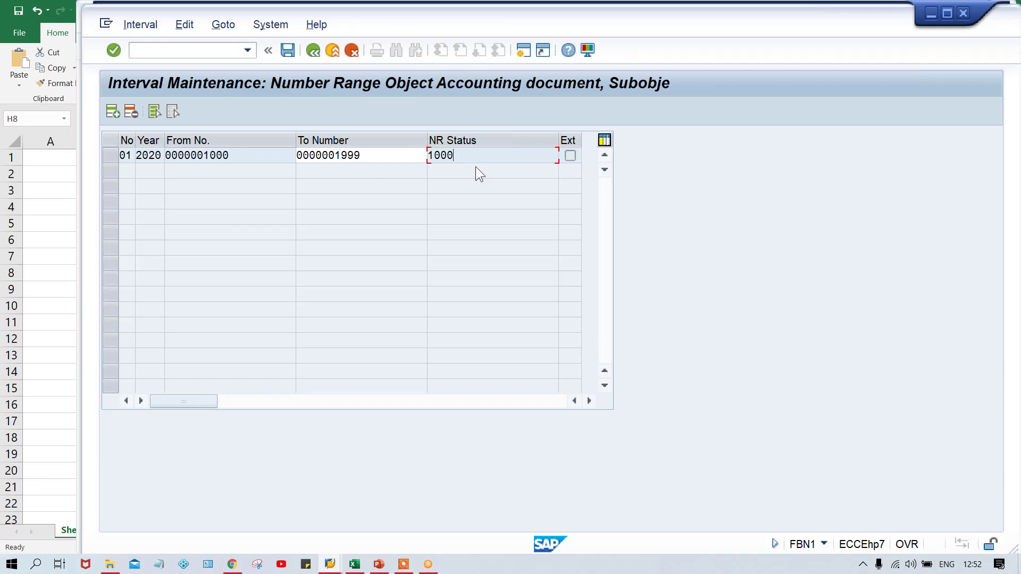
Leave and reopen the TM00 number range intervals for maintenance to refresh them, and check the number range status
{"action": "left_click", "coordinate": [314, 50]}
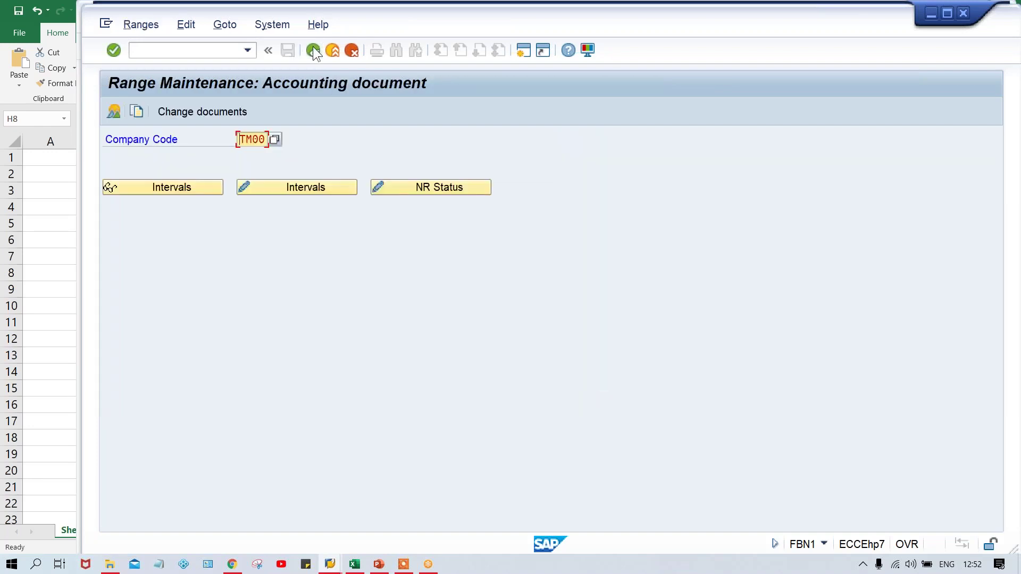
{"action": "left_click", "coordinate": [316, 186]}
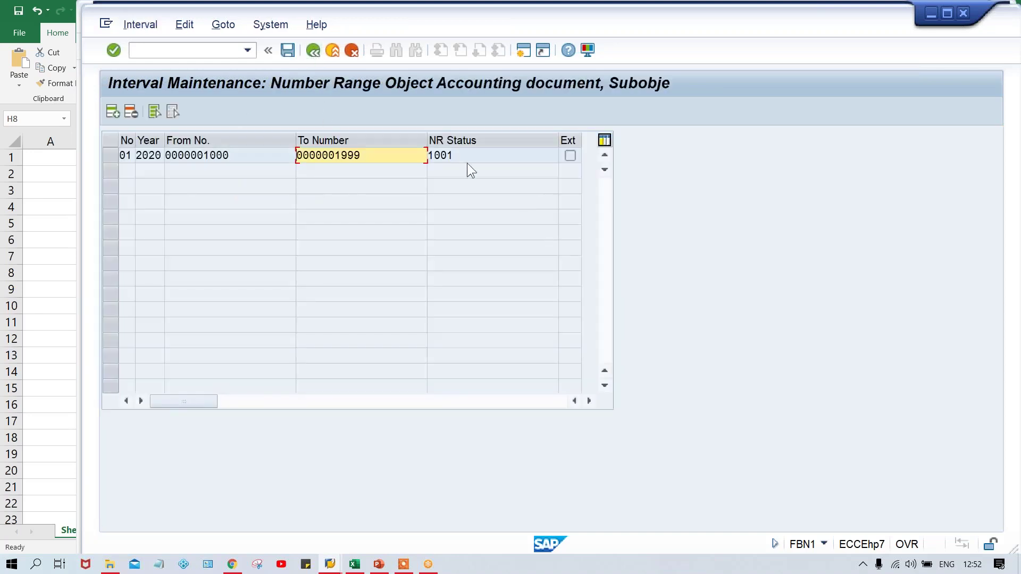
{"action": "left_click", "coordinate": [467, 155]}
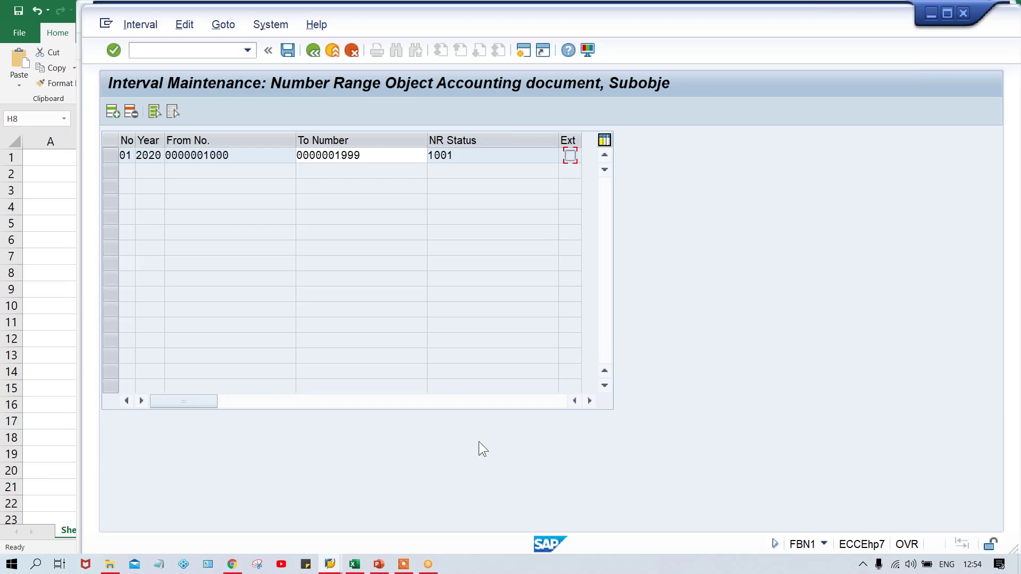
Return to the FB50 entry session, check the first line's debit/credit options, and display the document just posted
{"action": "key", "text": "alt+Tab"}
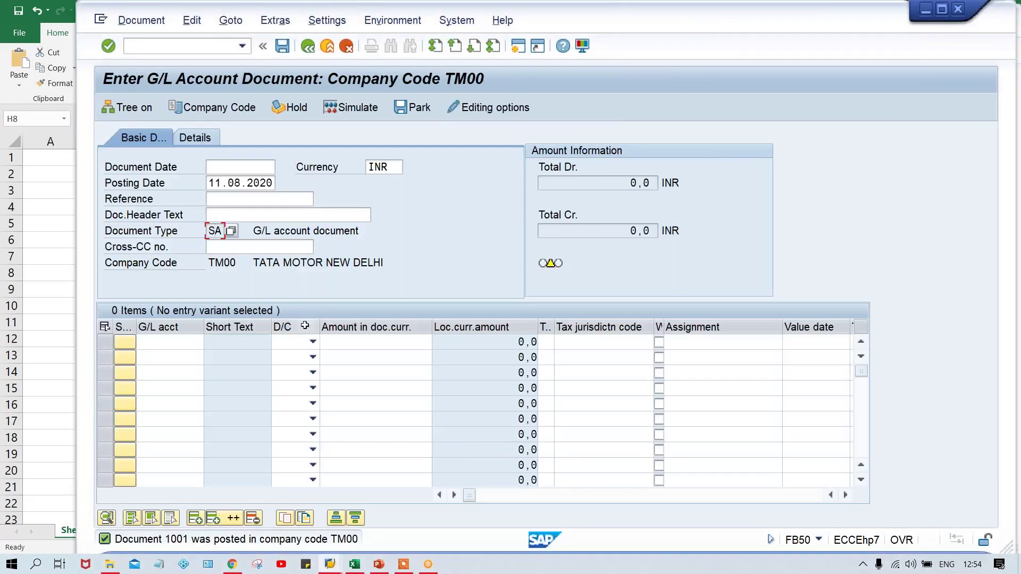
{"action": "left_click", "coordinate": [286, 343]}
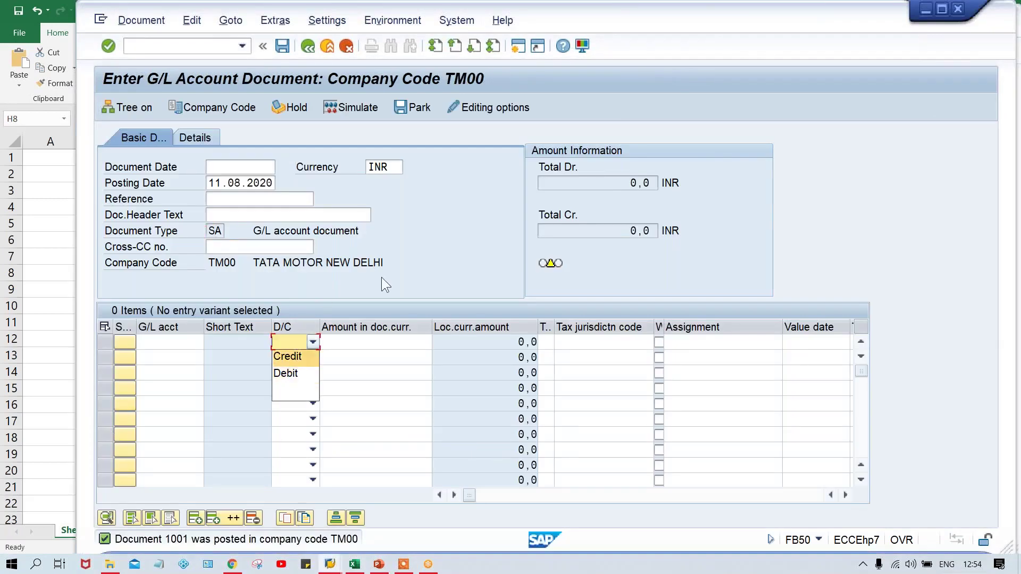
{"action": "key", "text": "Escape"}
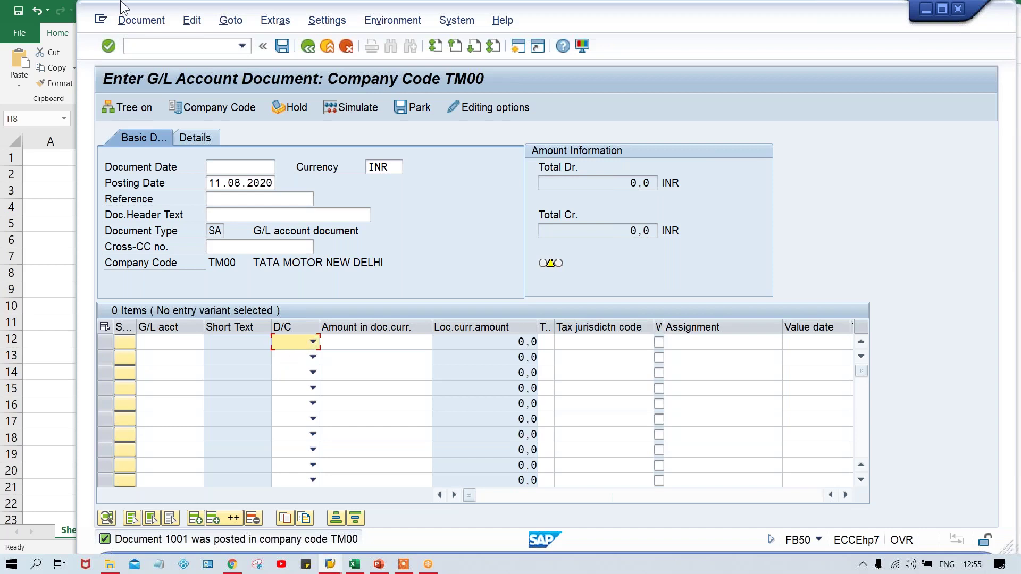
{"action": "left_click", "coordinate": [139, 21]}
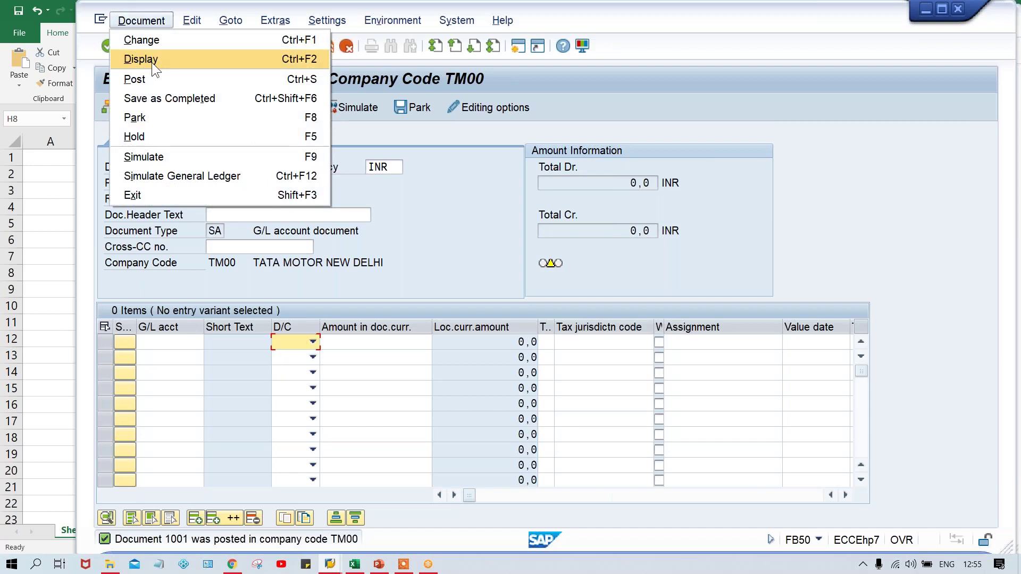
{"action": "left_click", "coordinate": [151, 60]}
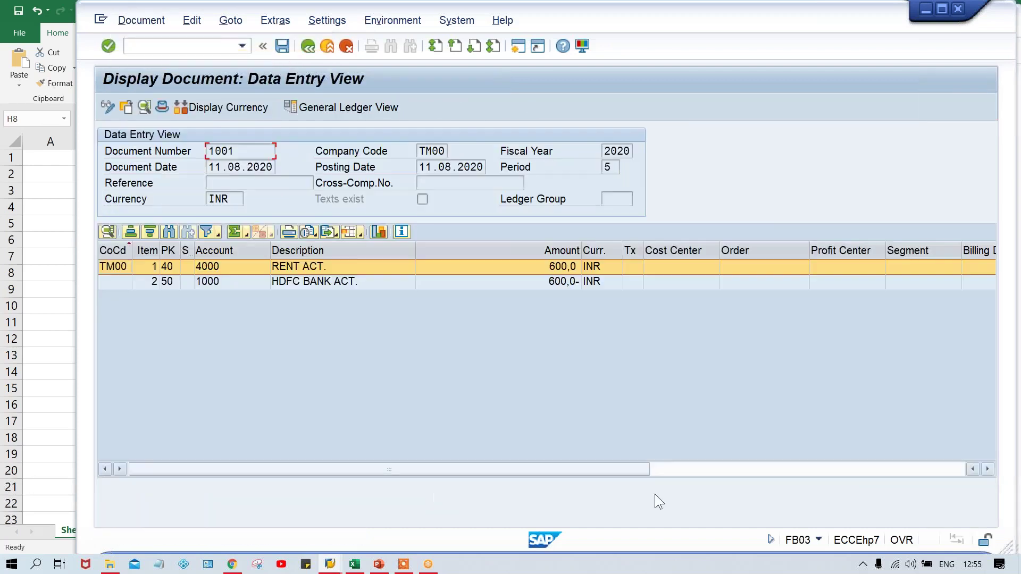